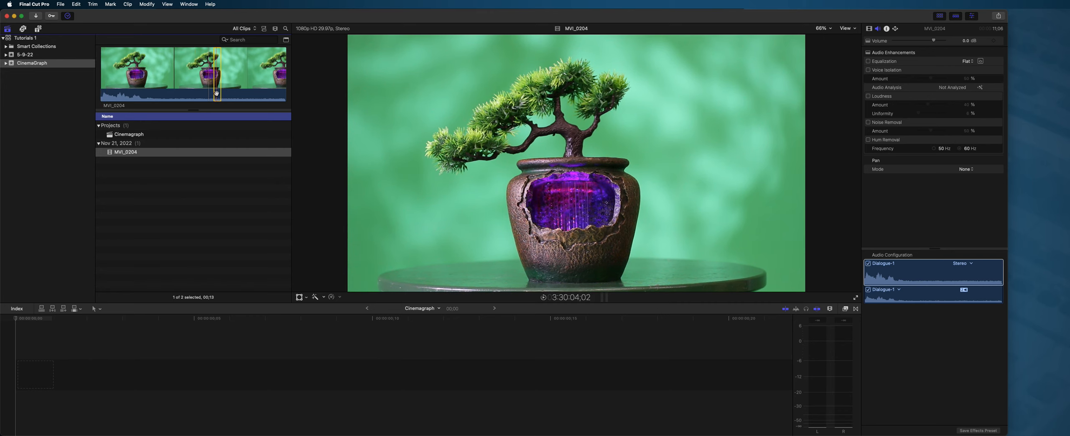
Add the marked MVI_0204 range to the start of the Cinemagraph timeline and lower its audio volume to silence.
drag(216, 92, 105, 376)
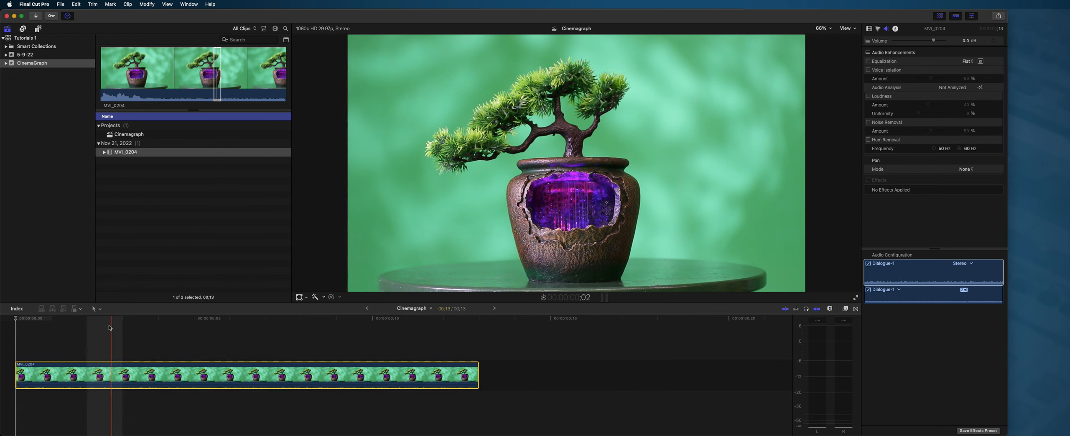
drag(112, 322, 13, 320)
drag(139, 381, 139, 388)
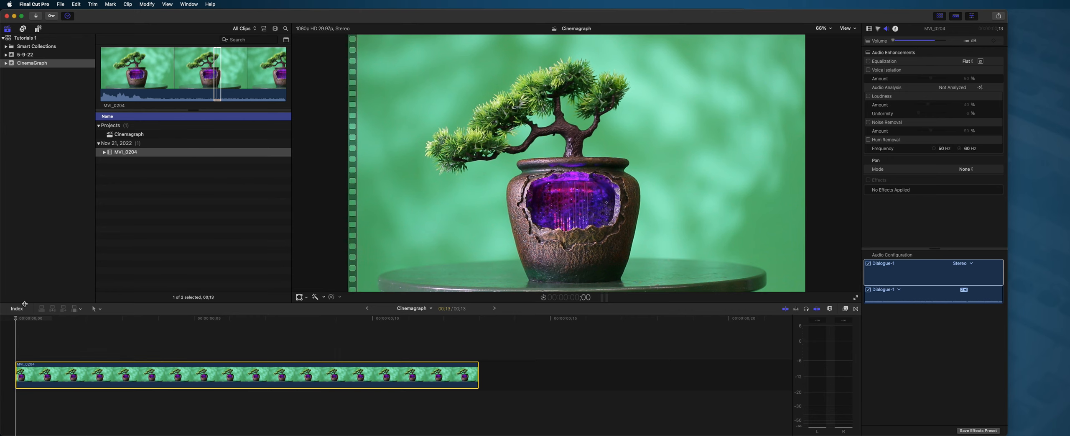
mouse_move(1, 321)
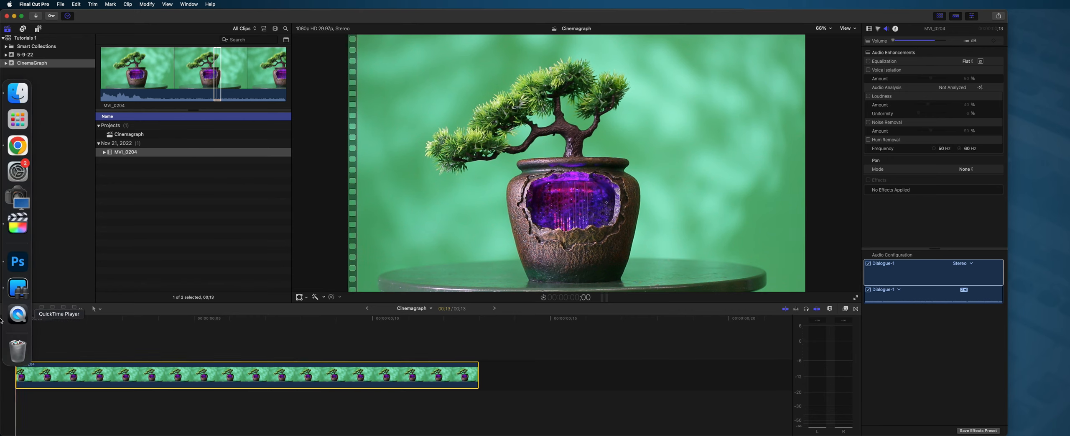
Extend the timeline clip, trim its end to make it exactly 1 second long, and fit it to the timeline.
drag(476, 375, 899, 371)
key(shift+z)
key(Home)
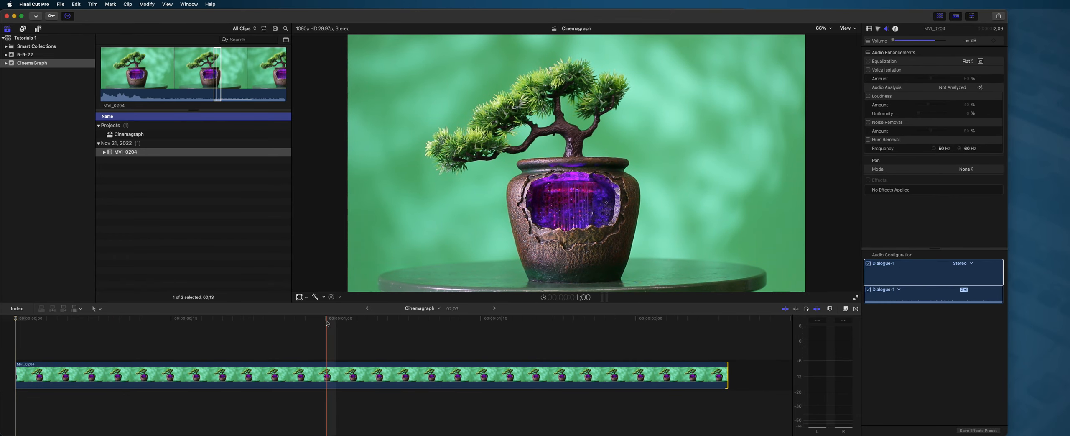
drag(725, 379, 322, 359)
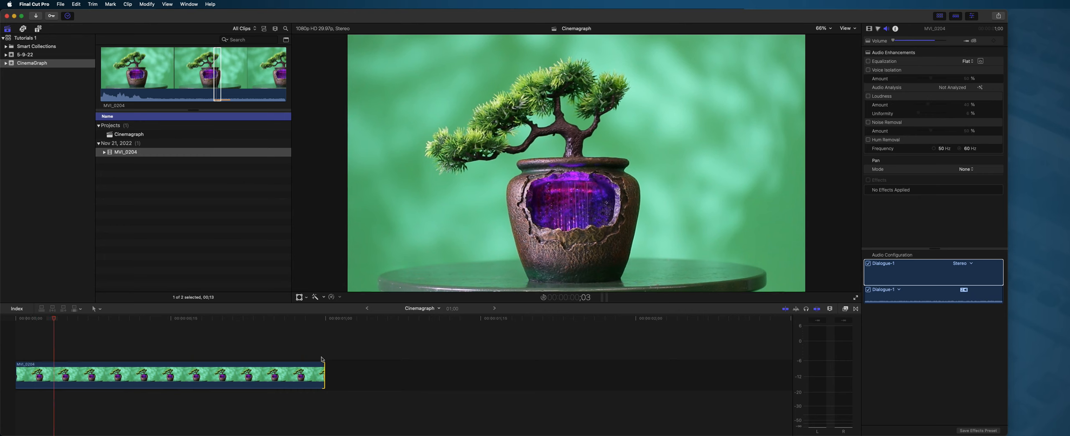
key(shift+z)
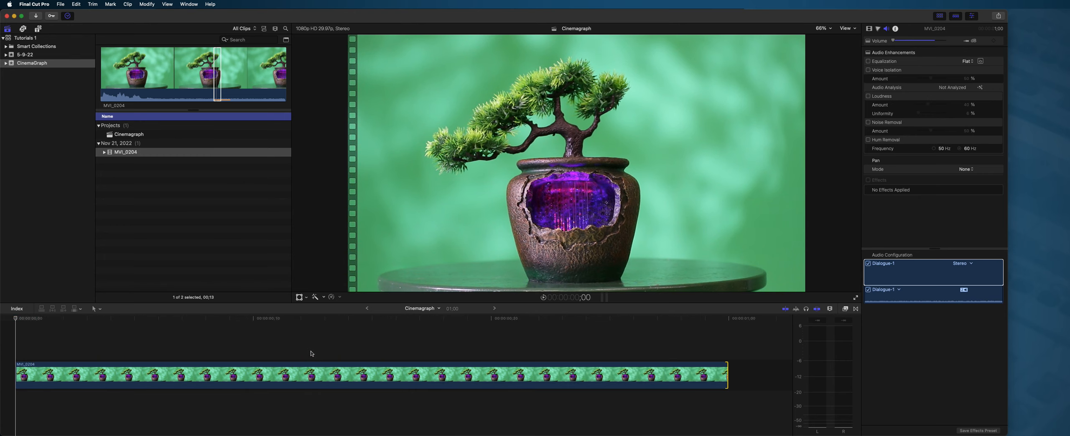
Examine the clip's first and last frames and the motion around its midpoint as possible loop points.
click(364, 326)
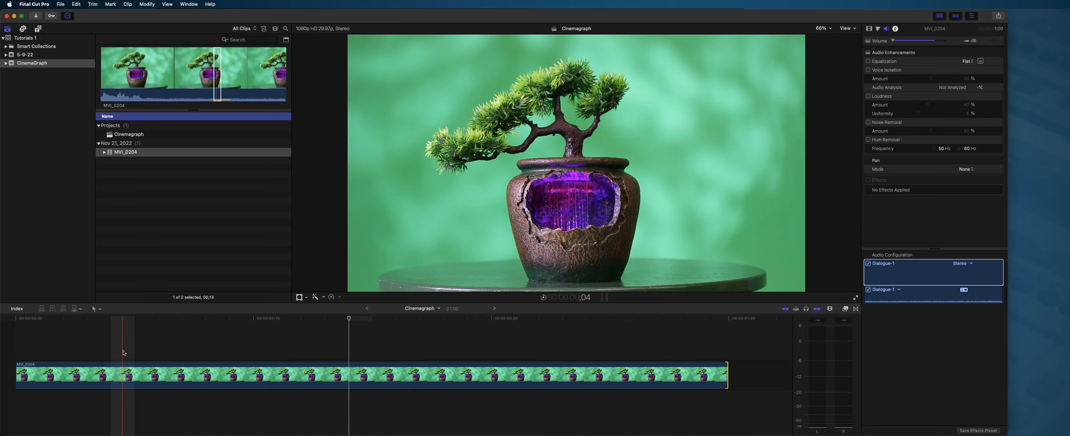
click(345, 320)
drag(345, 320, 348, 320)
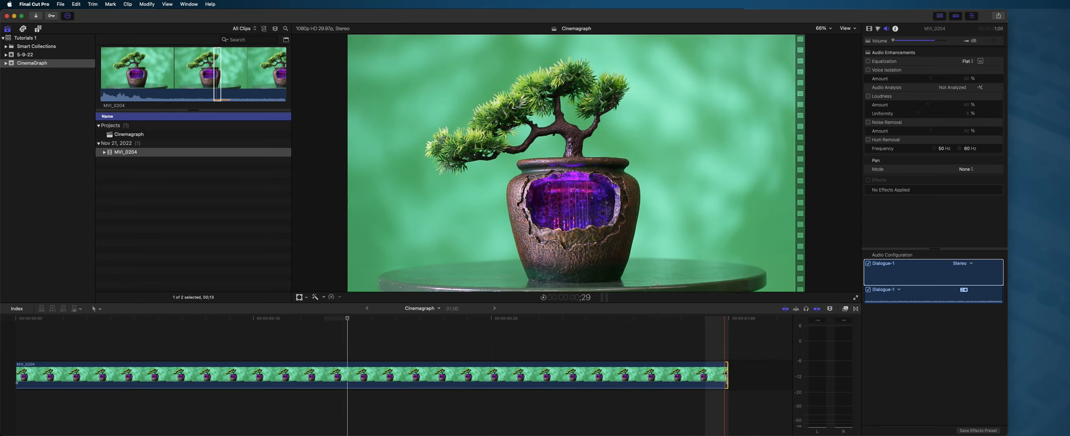
drag(725, 373, 726, 372)
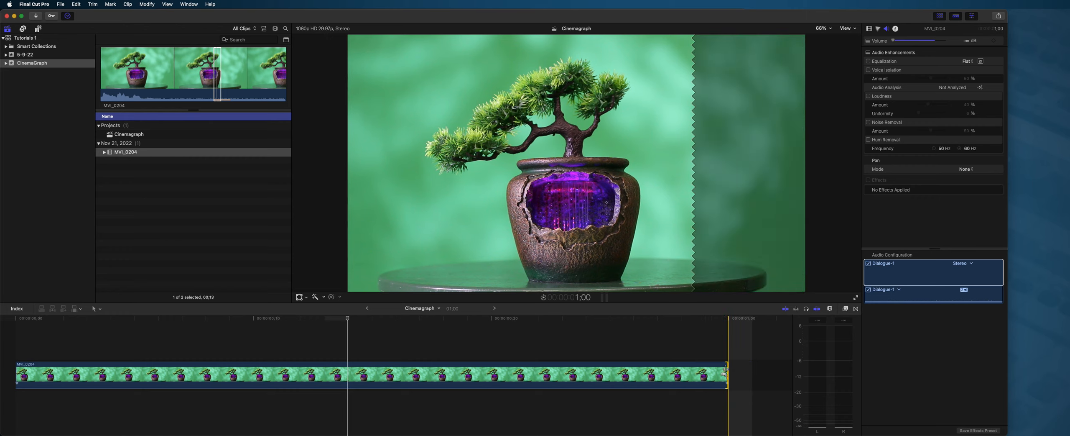
drag(726, 372, 726, 373)
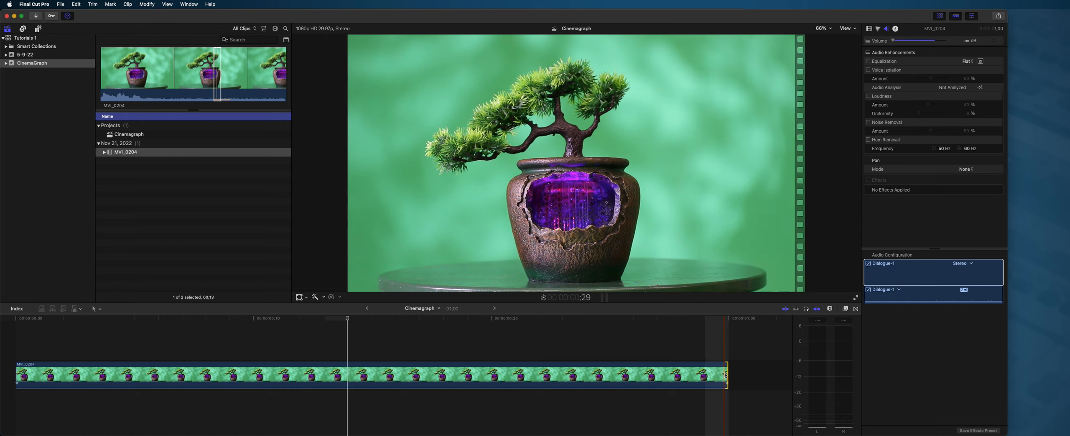
drag(17, 374, 17, 374)
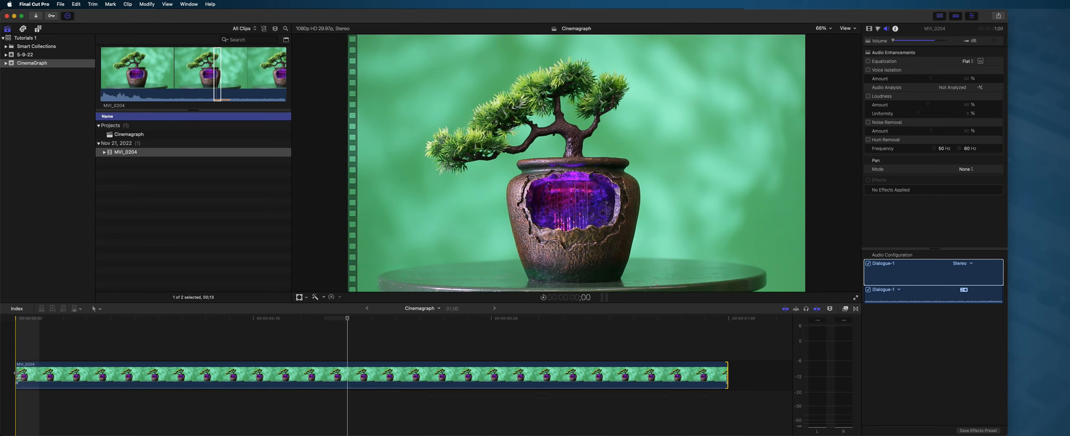
drag(17, 373, 17, 374)
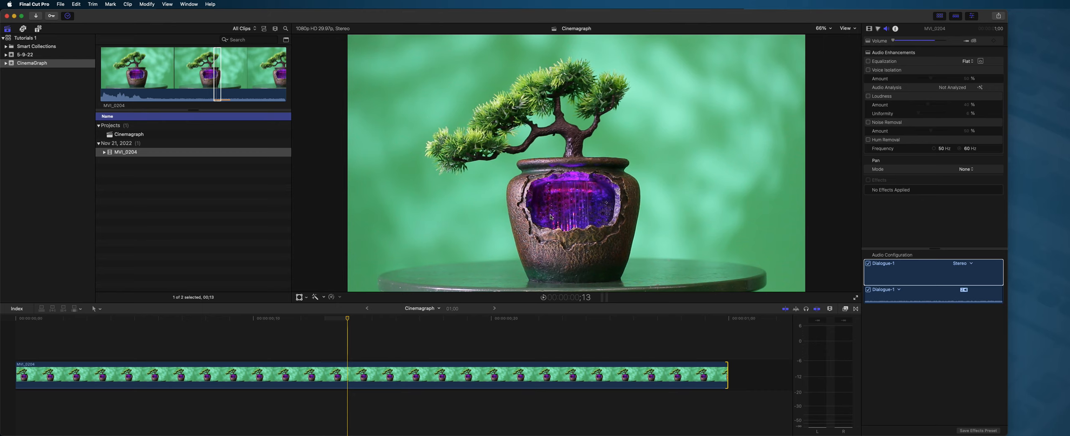
click(342, 318)
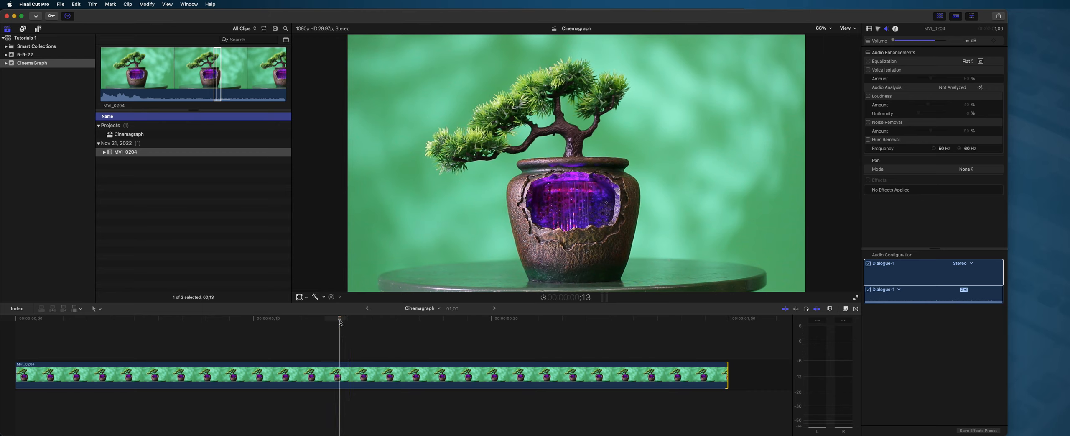
key(space)
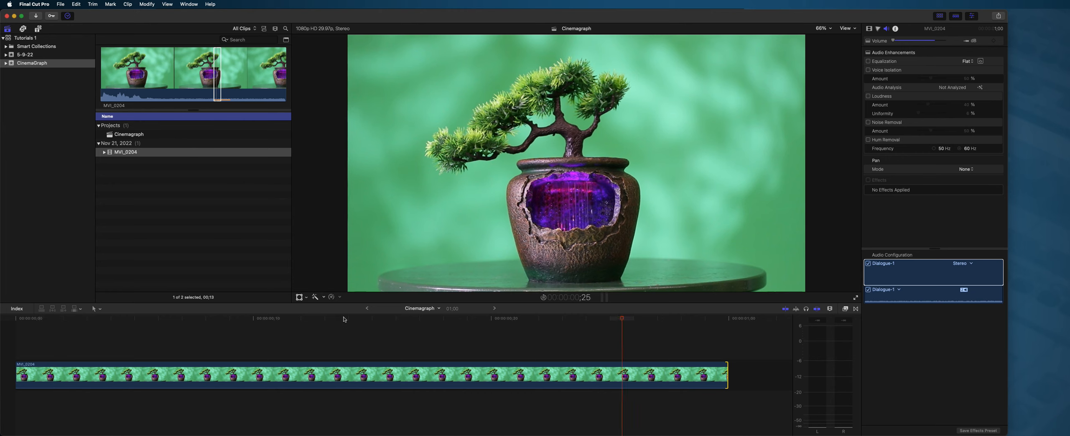
Split the clip near its midpoint at frame 14 with the Blade tool.
click(345, 317)
click(352, 319)
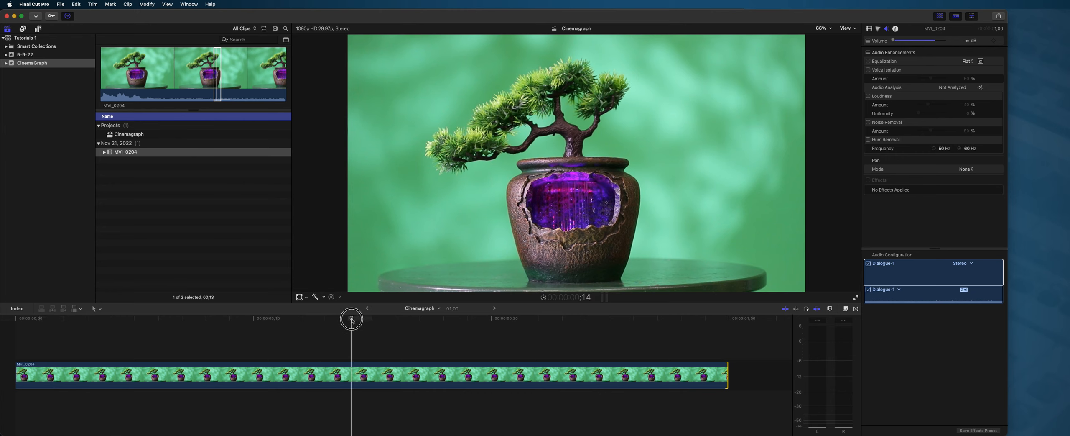
key(b)
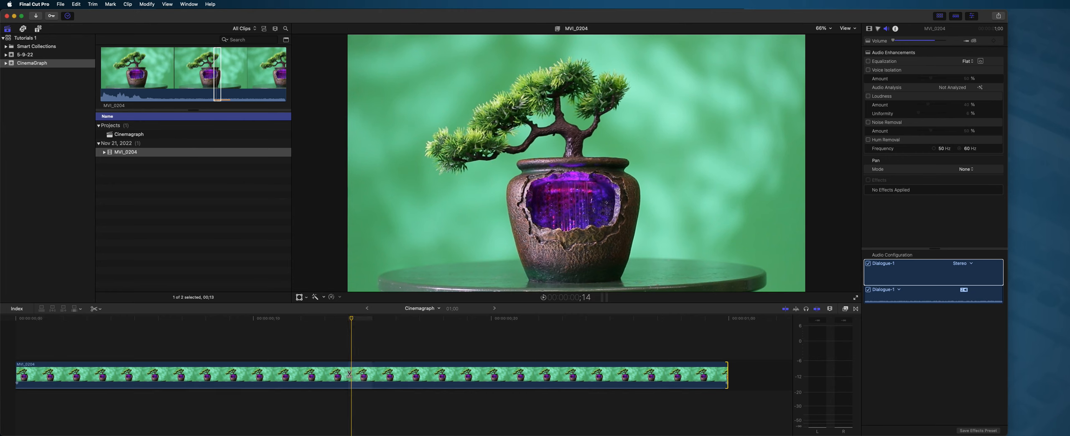
click(352, 375)
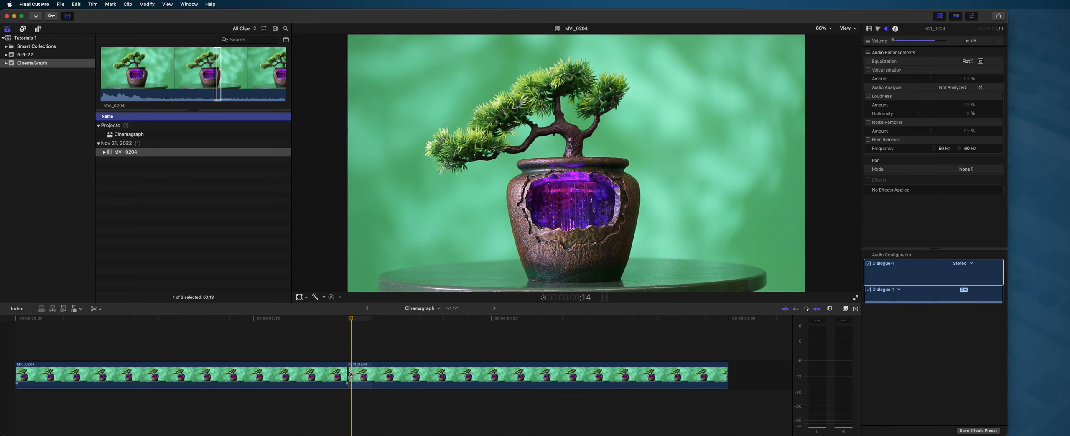
key(a)
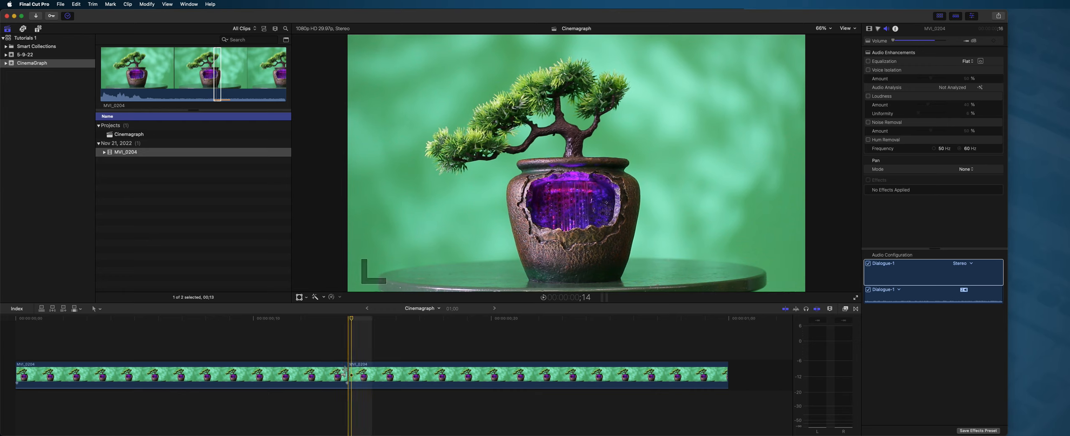
Examine the frames on both sides of the cut by selecting each half of the split clip.
click(345, 371)
click(345, 319)
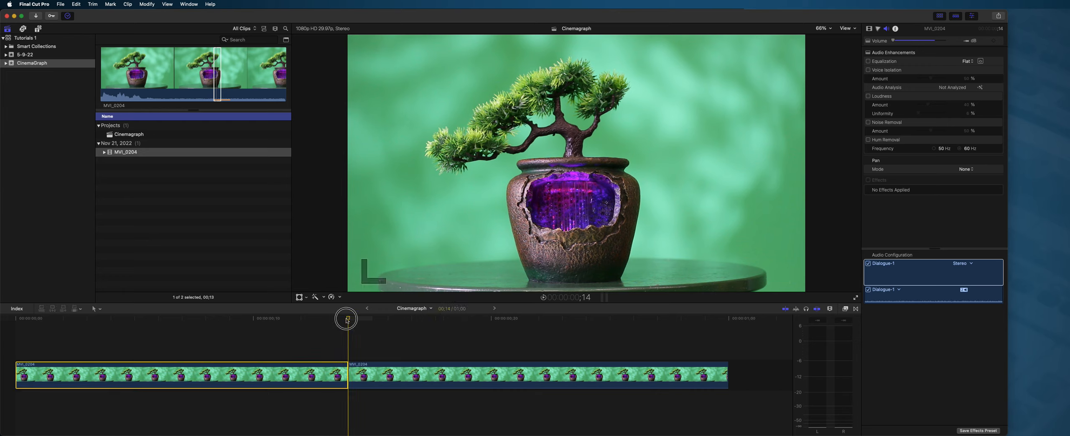
click(355, 366)
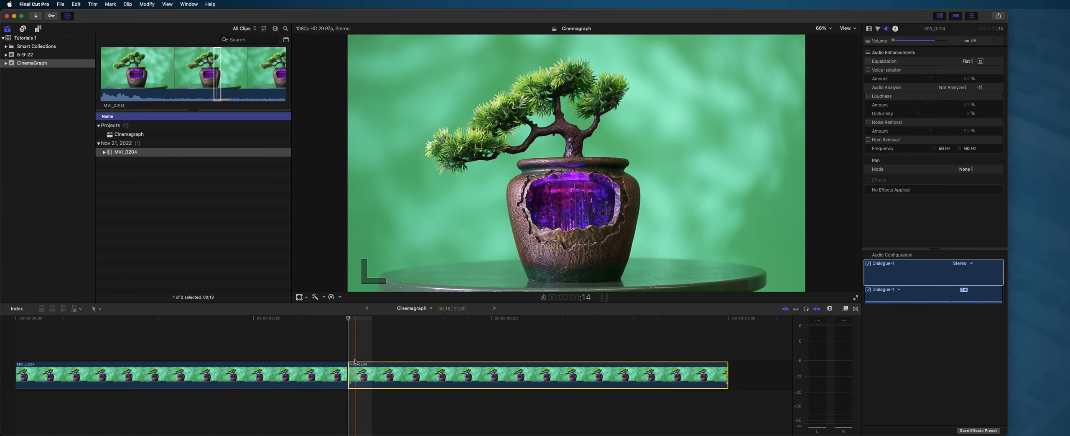
mouse_move(350, 321)
mouse_down()
mouse_move(337, 319)
mouse_move(383, 320)
mouse_move(338, 326)
mouse_up()
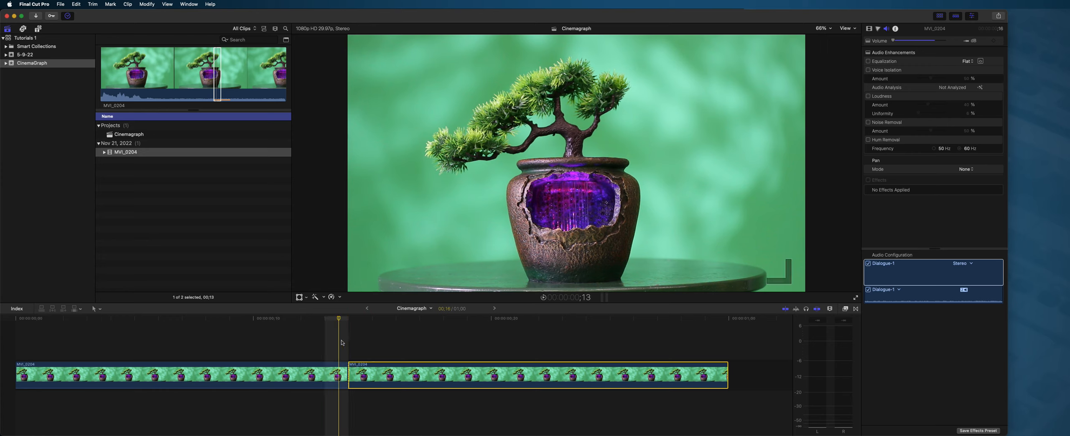
click(380, 347)
click(398, 373)
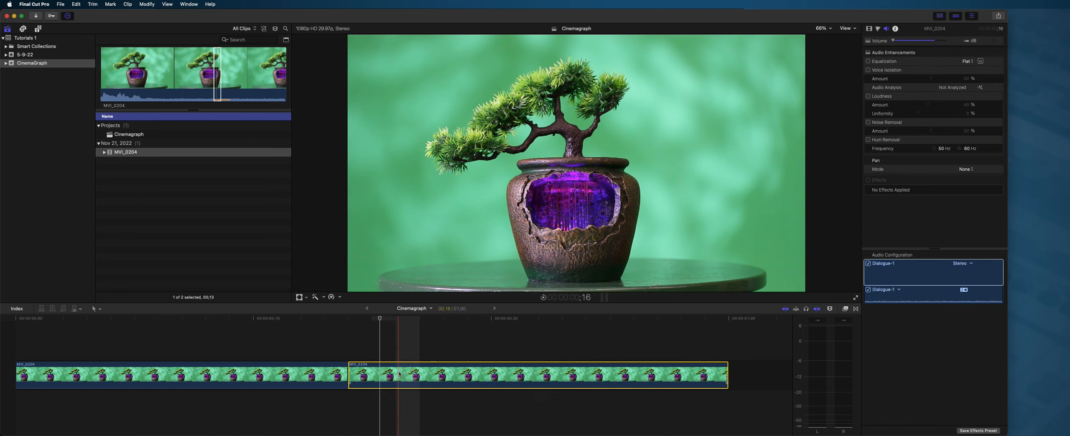
click(341, 370)
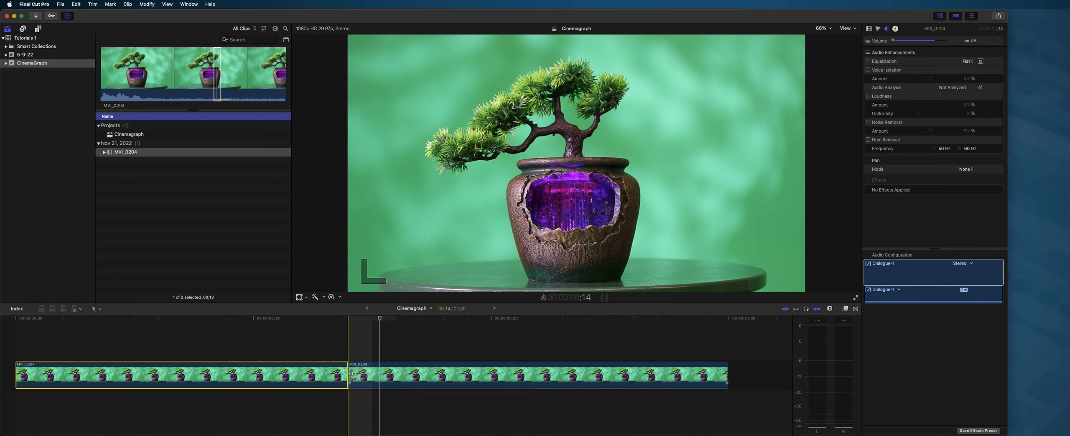
click(353, 373)
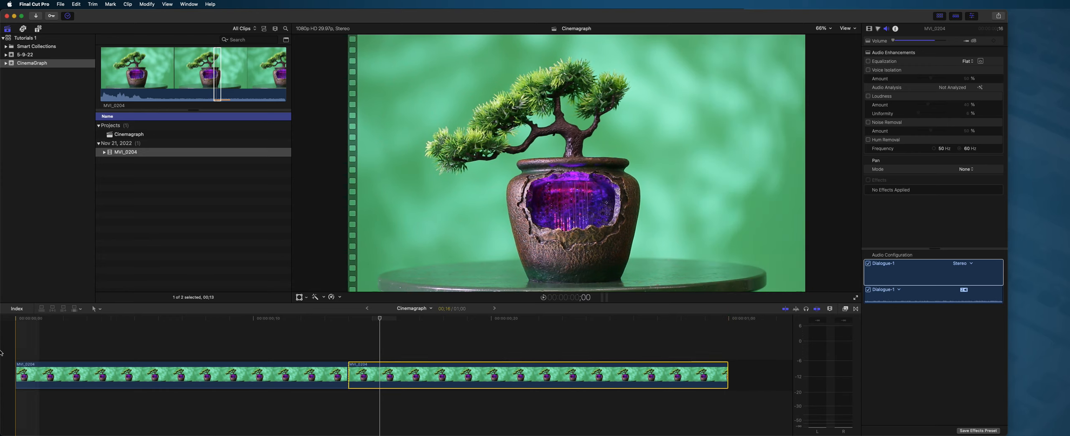
Move the second half of the clip before the first half and play back across the new join.
drag(391, 375, 44, 376)
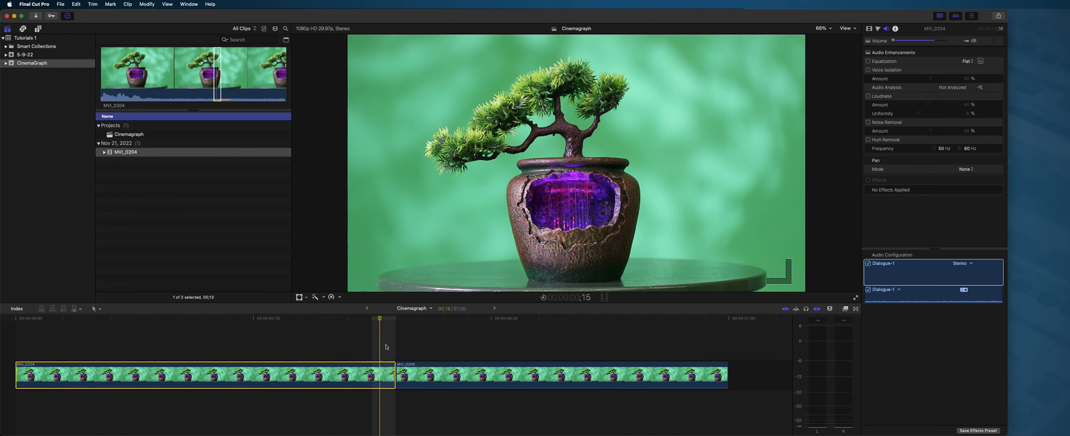
click(397, 328)
click(410, 323)
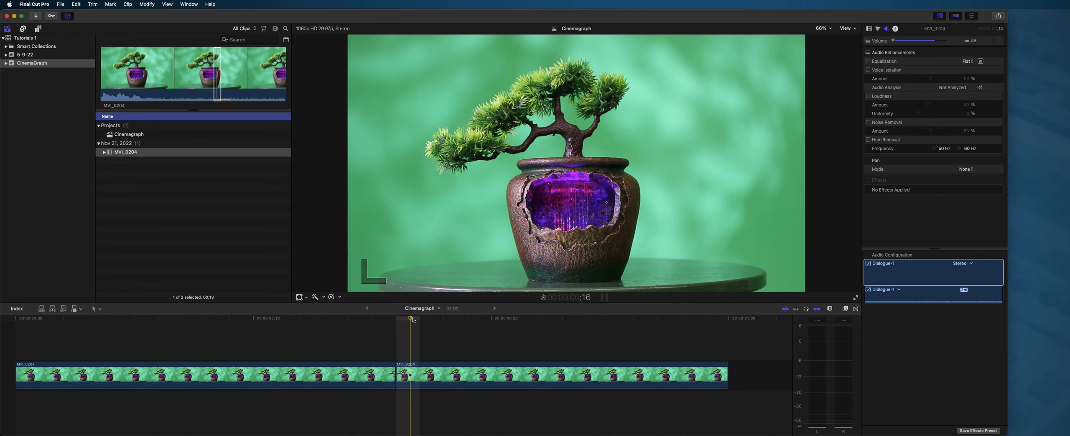
click(310, 323)
click(213, 321)
key(space)
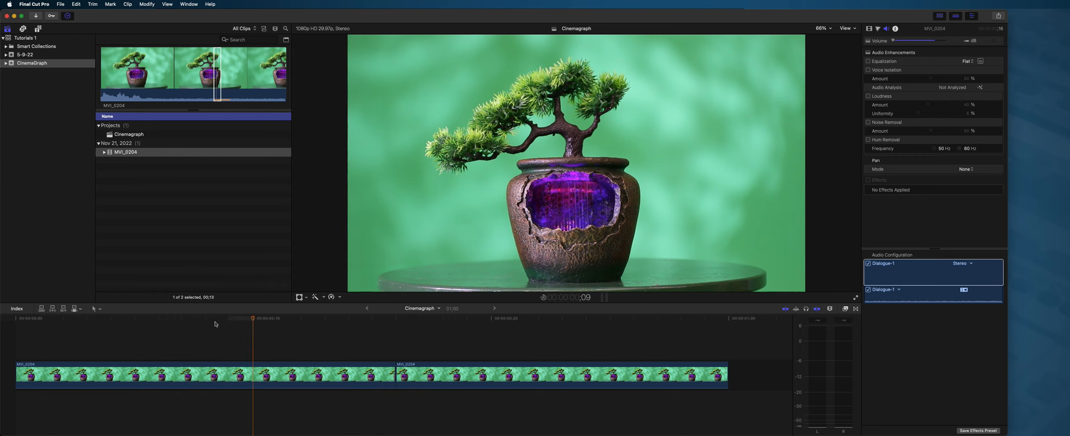
click(311, 321)
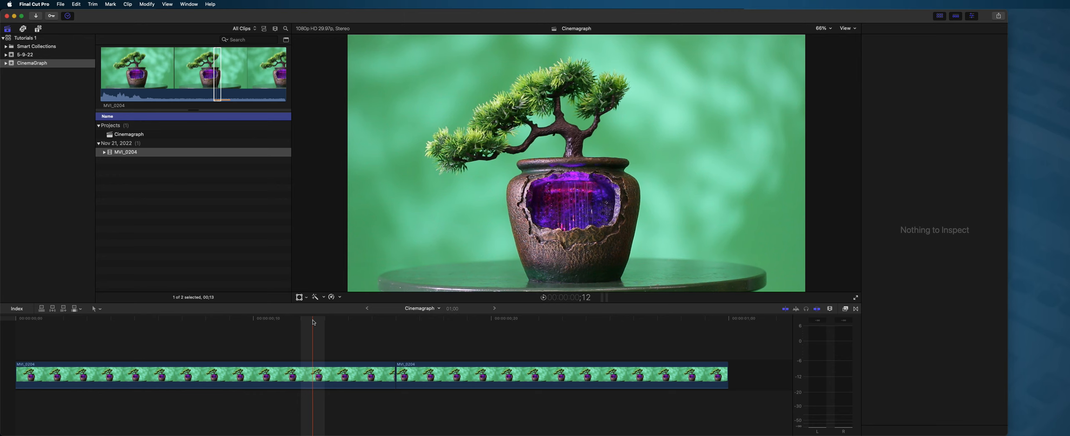
click(348, 321)
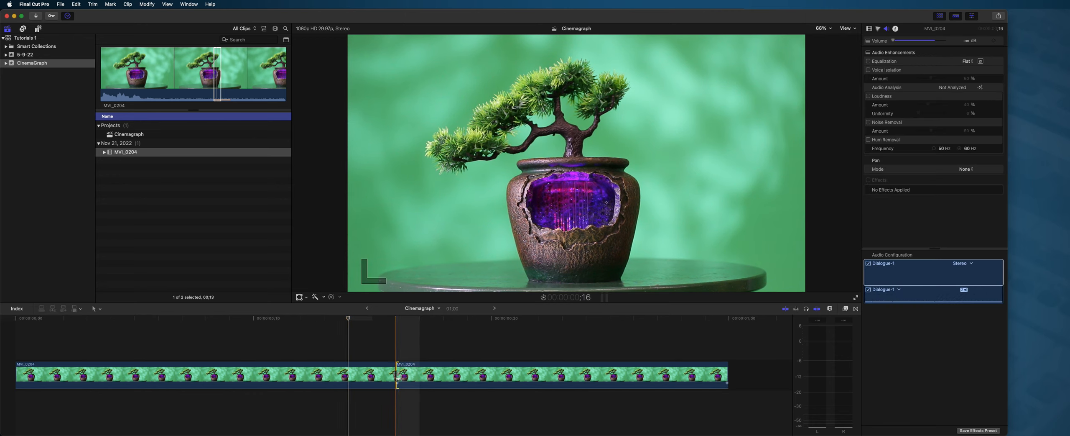
Add a Cross Dissolve at the join between the two halves, shorten it to about 5 frames, and preview the loop.
key(super+t)
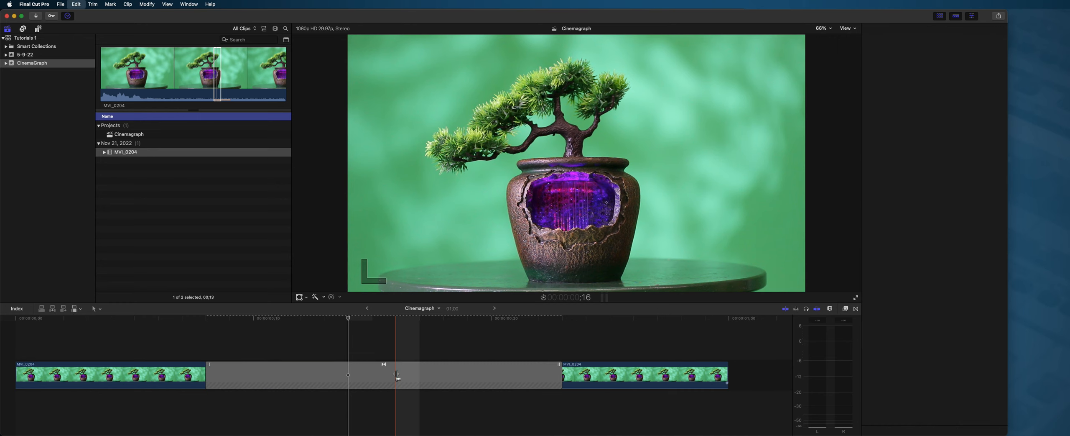
drag(206, 375, 326, 374)
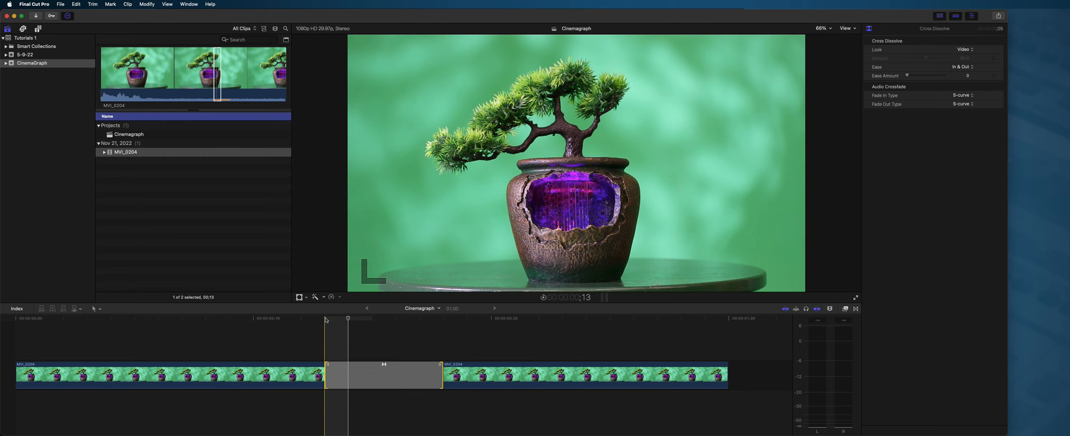
click(228, 326)
key(space)
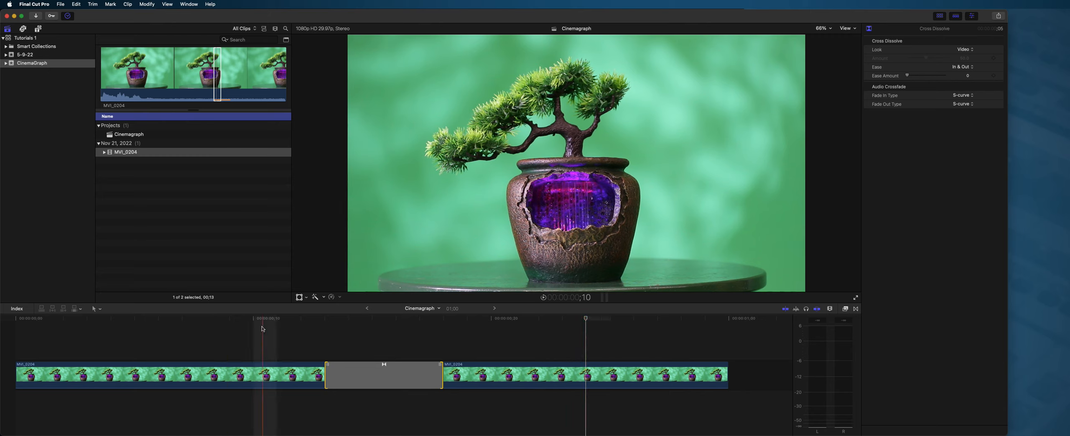
click(293, 323)
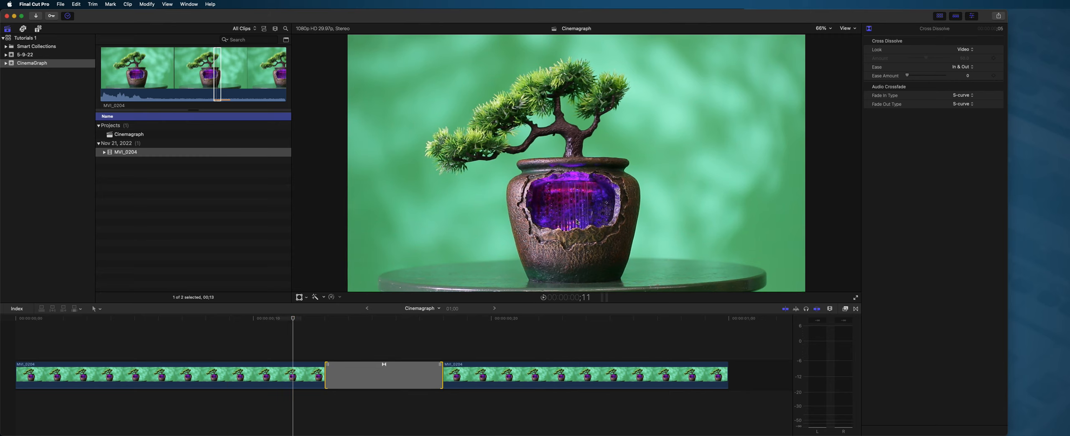
key(space)
key(space)
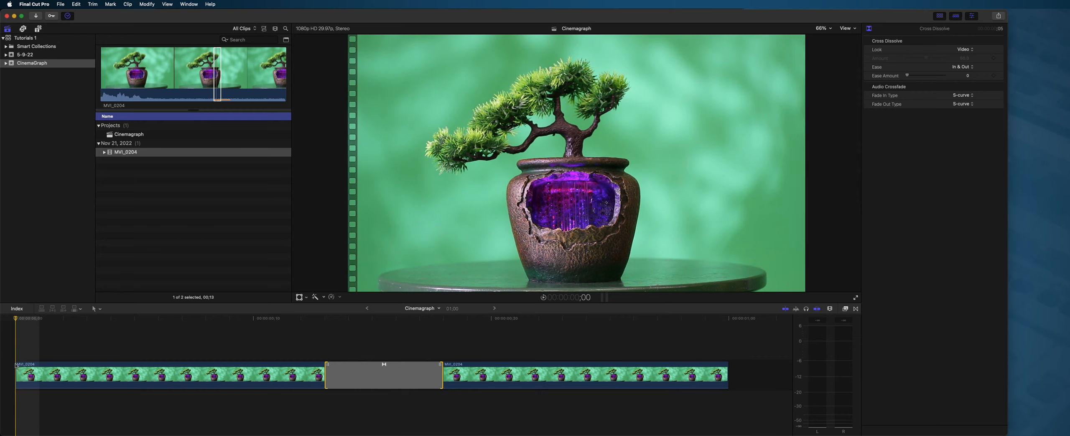
click(308, 343)
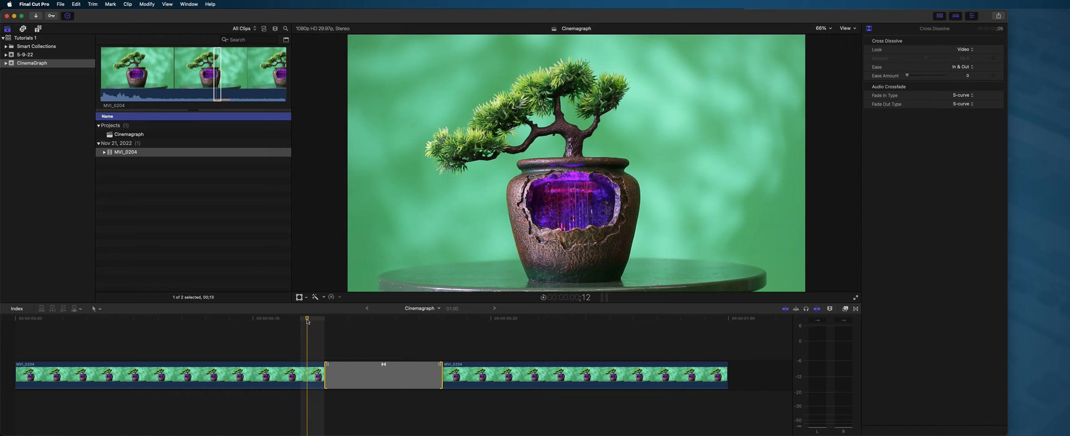
Connect a freeze frame taken from the MVI_0204 source clip at the end of the timeline.
drag(307, 320, 288, 345)
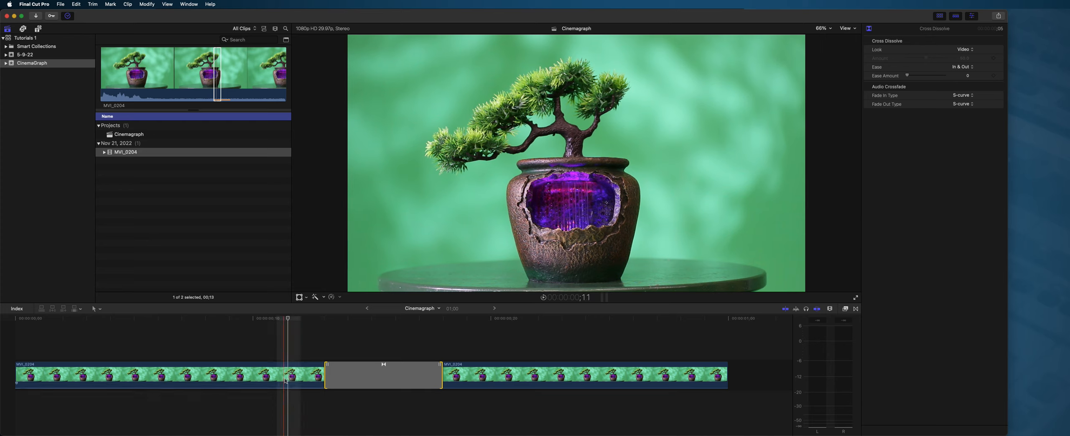
drag(287, 321, 727, 330)
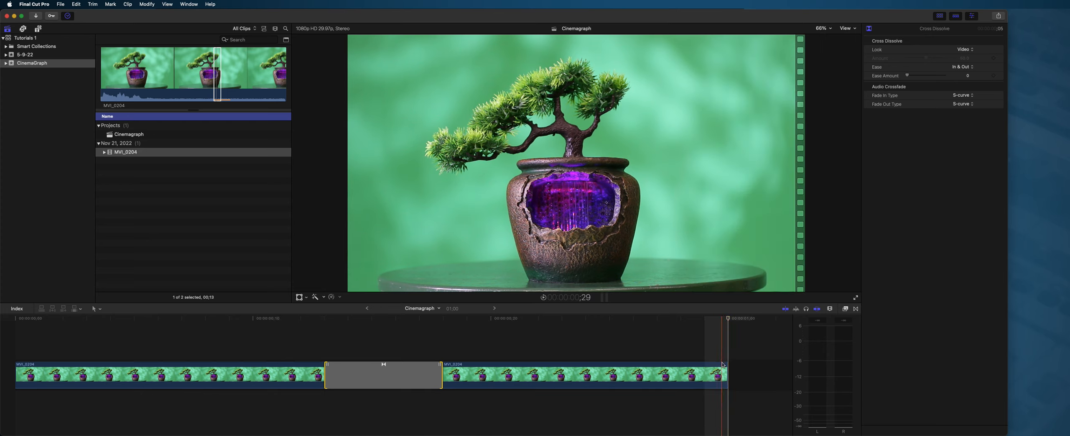
click(217, 74)
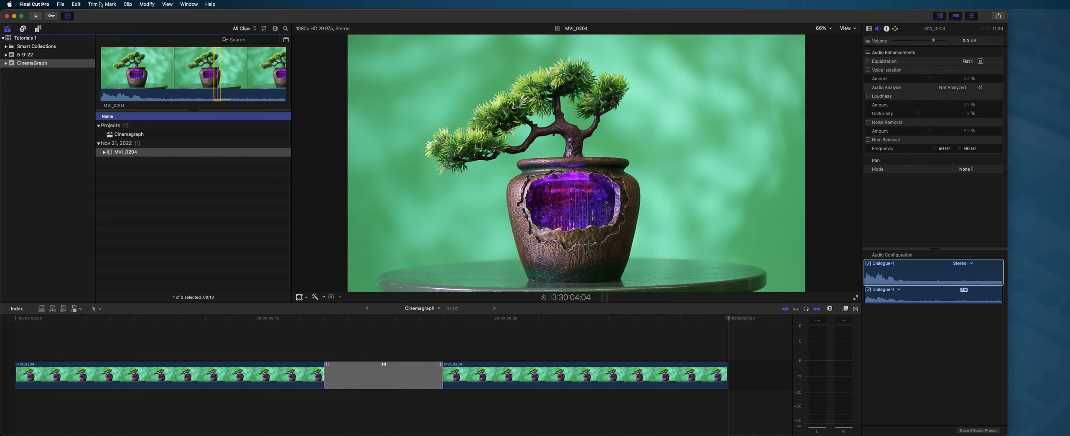
click(77, 5)
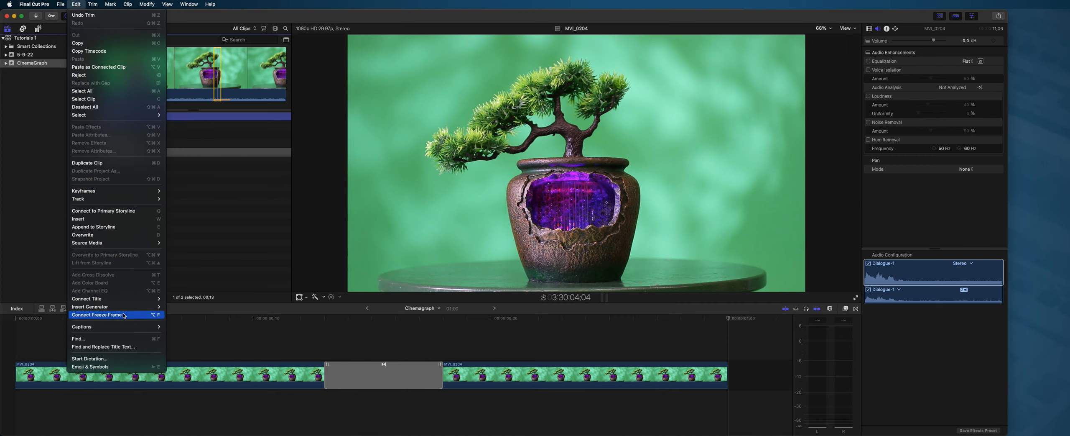
click(96, 314)
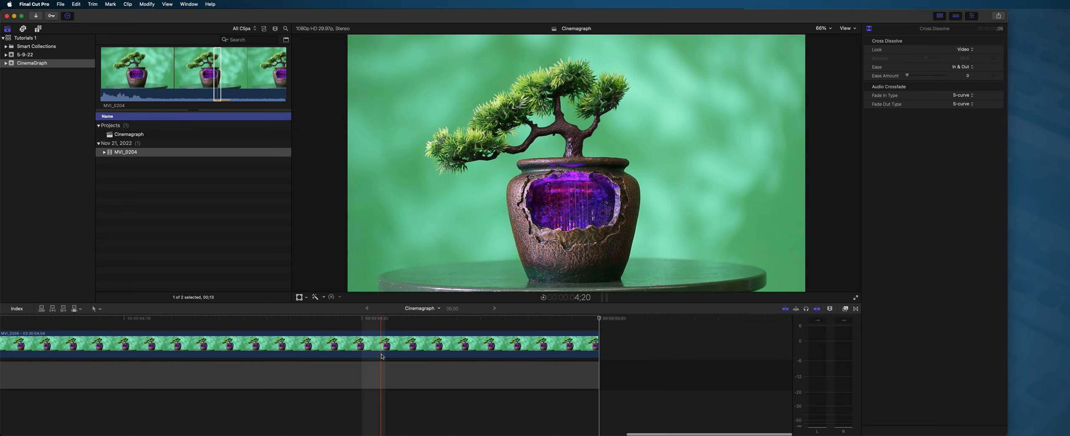
Move the freeze frame to the start of the timeline above the clips and trim it to their 1-second length.
key(shift+z)
click(189, 318)
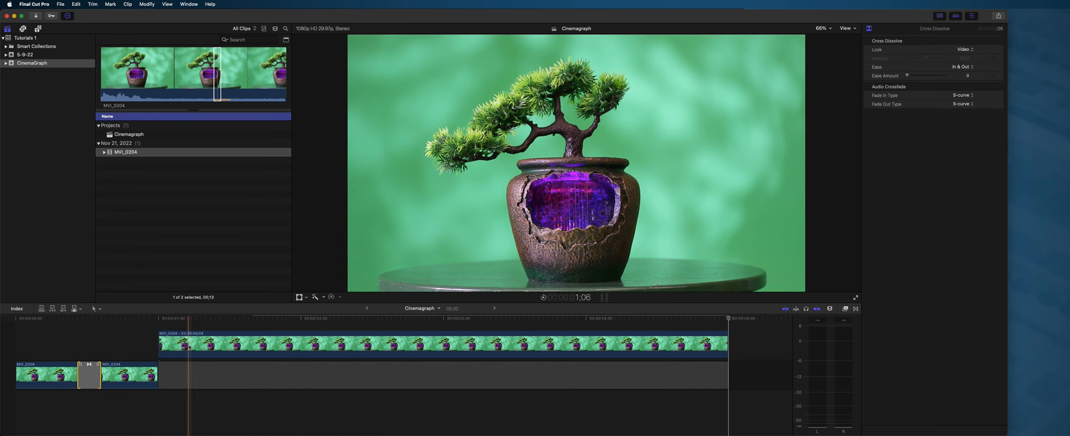
drag(190, 339, 44, 338)
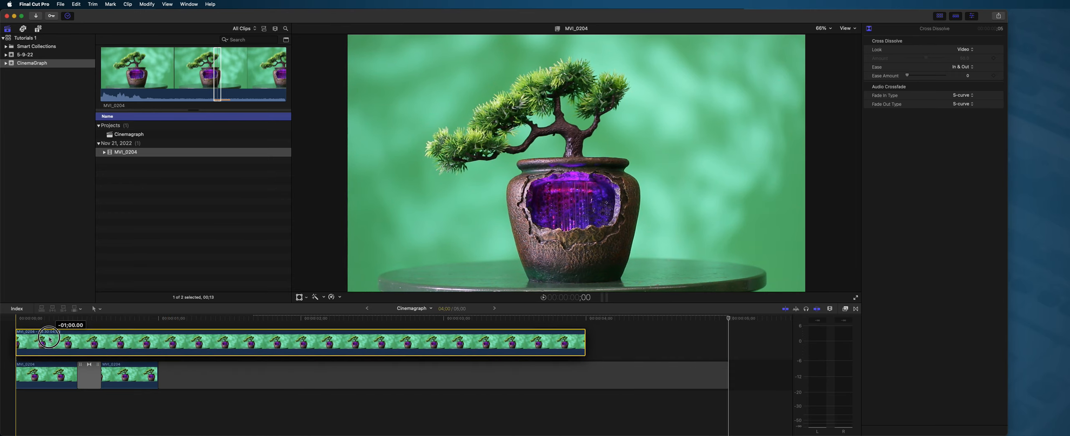
drag(584, 344, 158, 351)
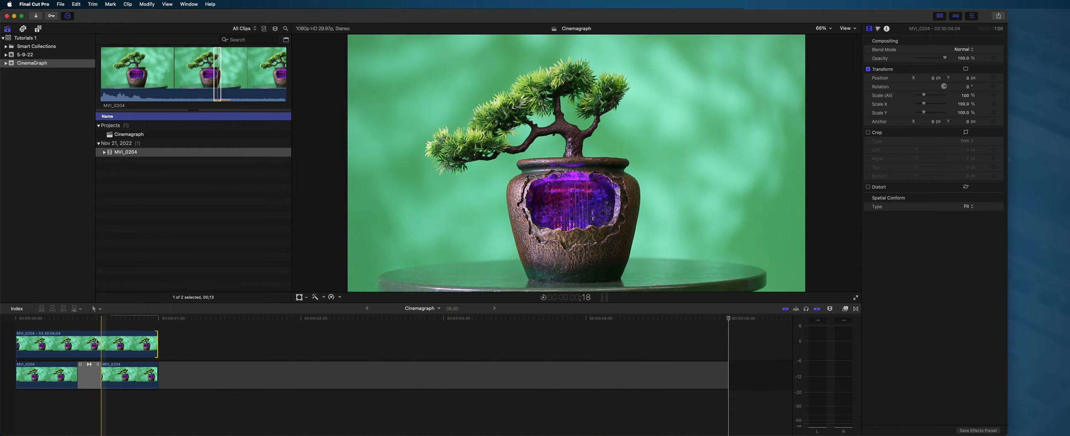
Delete the leftover gap after the clips in the primary storyline.
click(198, 377)
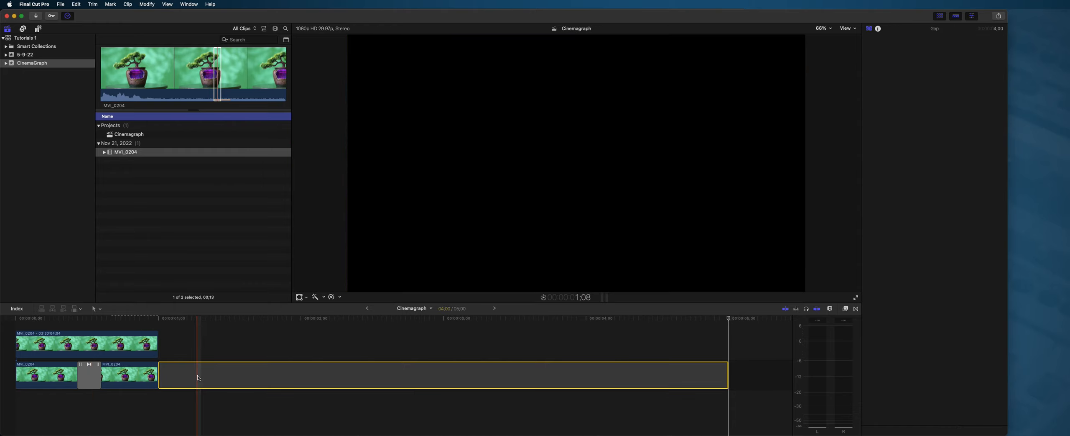
key(Delete)
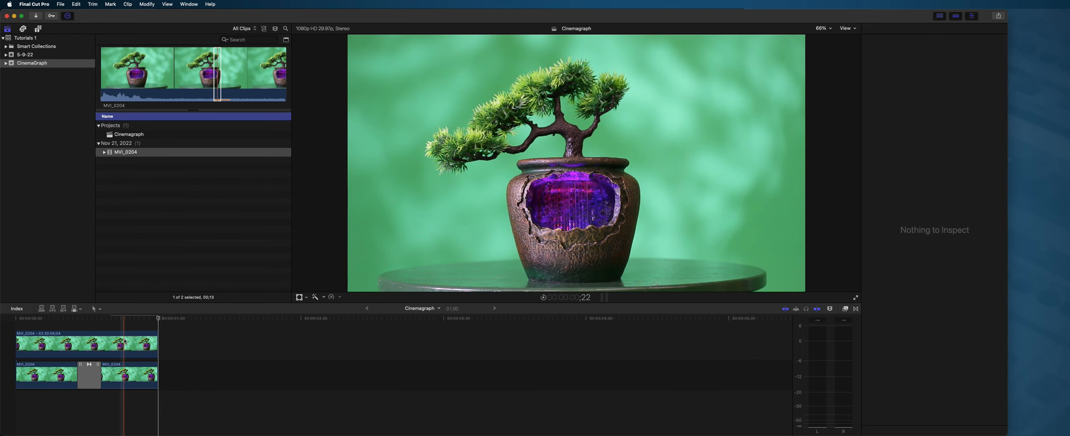
click(100, 318)
key(shift+z)
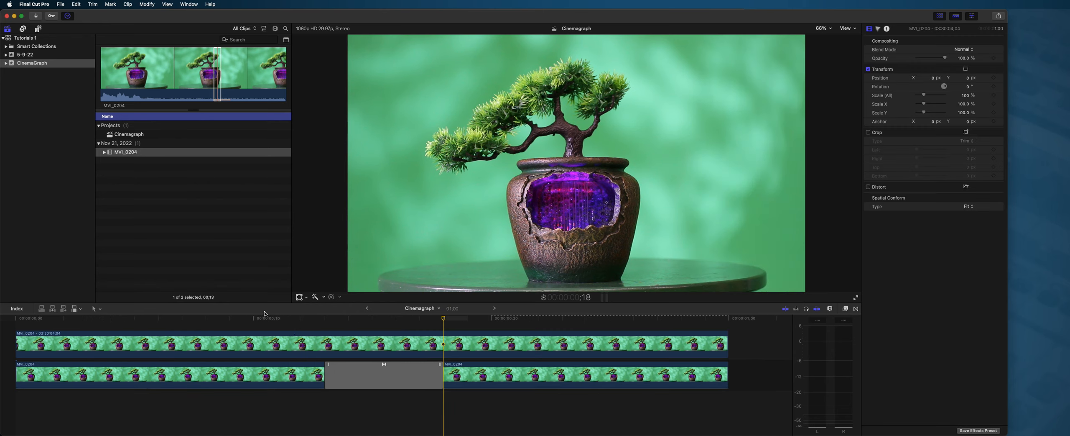
Apply the Draw Mask effect to the freeze frame, with the playhead parked at frame 14.
drag(333, 318, 345, 354)
click(294, 351)
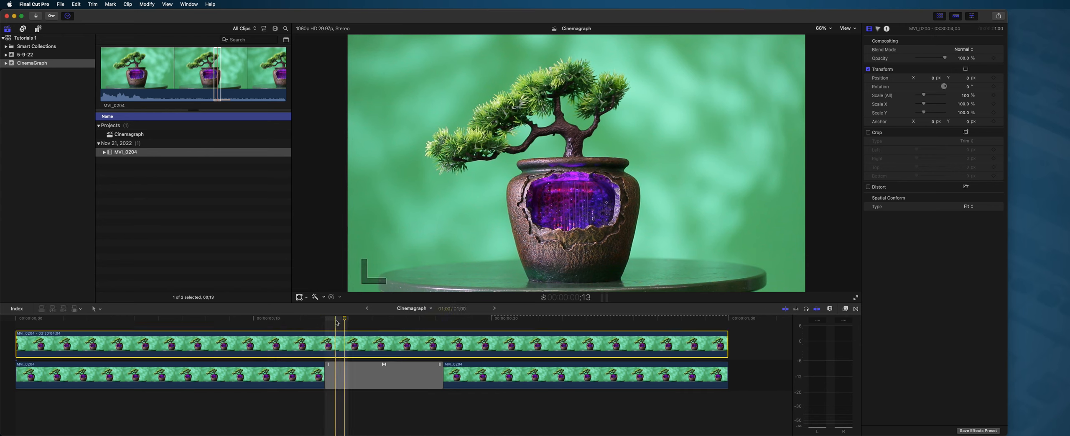
mouse_move(344, 320)
mouse_down()
mouse_move(409, 320)
mouse_move(339, 316)
mouse_move(358, 320)
mouse_up()
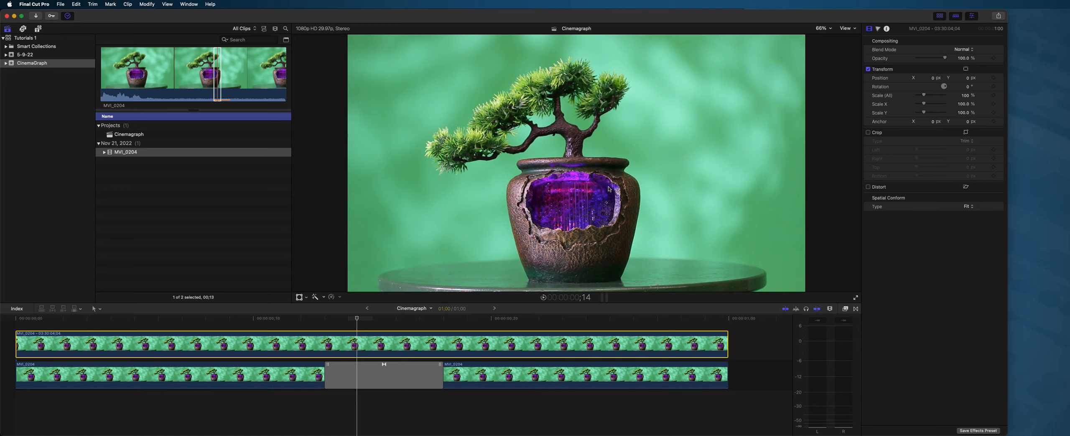
click(846, 308)
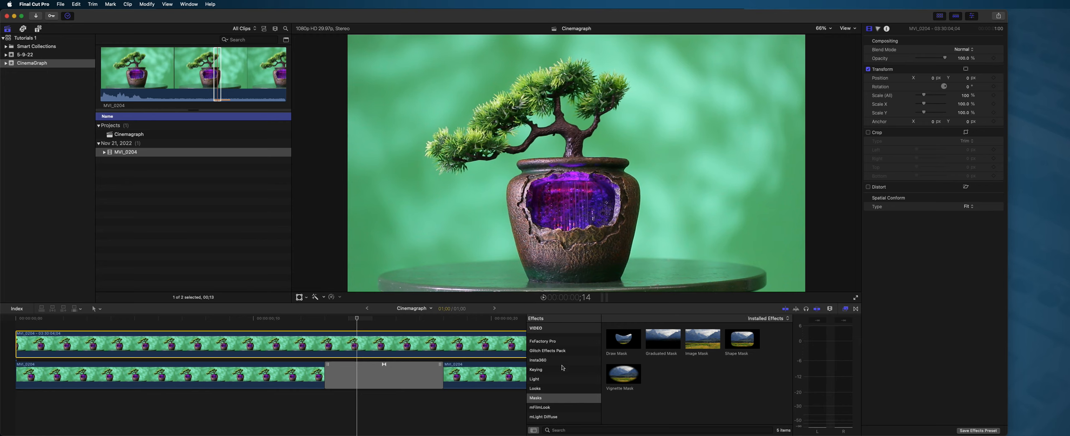
drag(630, 332, 446, 345)
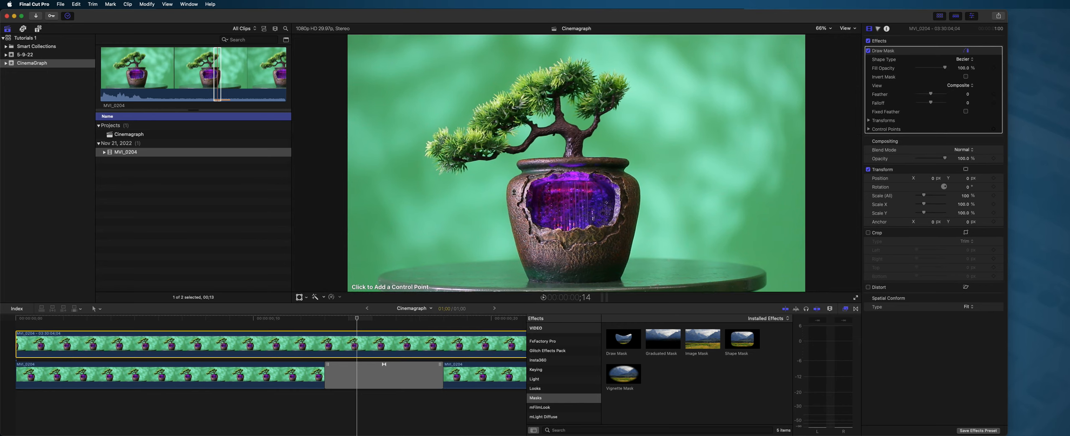
Draw a closed Bezier mask around the glowing purple opening in the bonsai pot.
drag(523, 209, 602, 229)
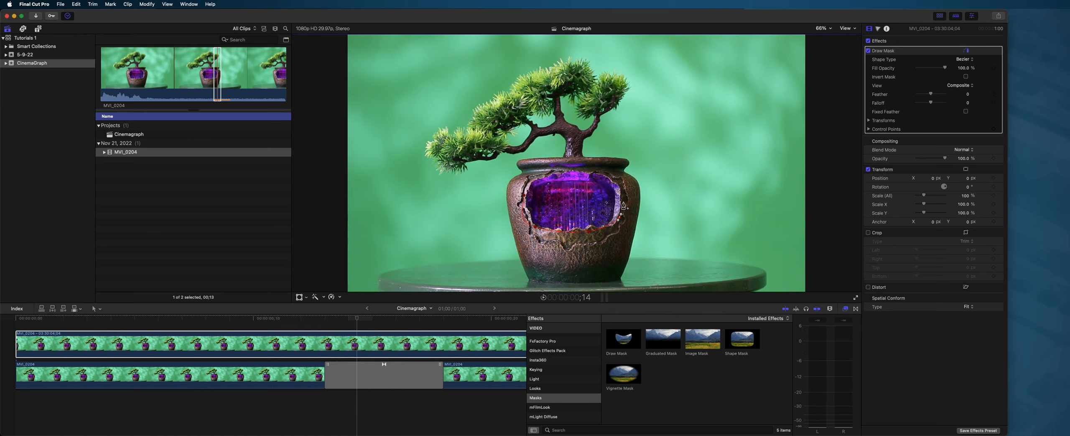
drag(622, 192, 562, 170)
click(533, 179)
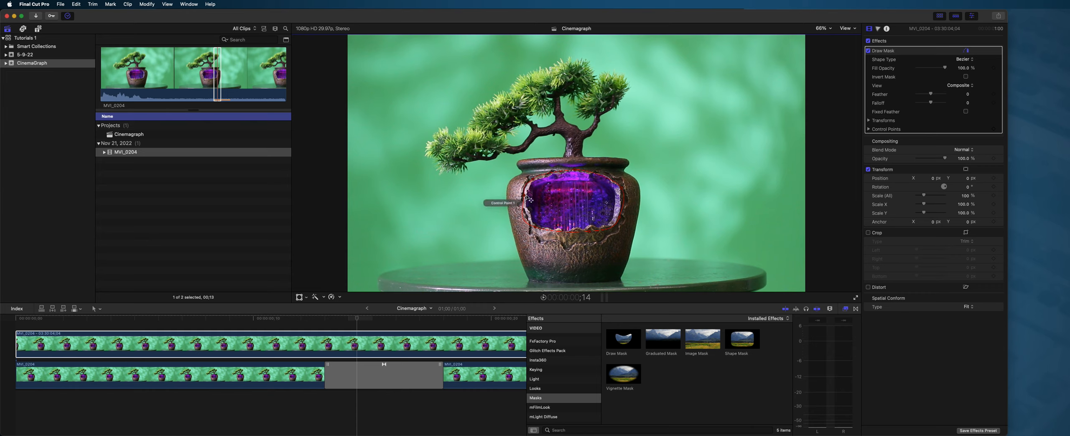
click(523, 196)
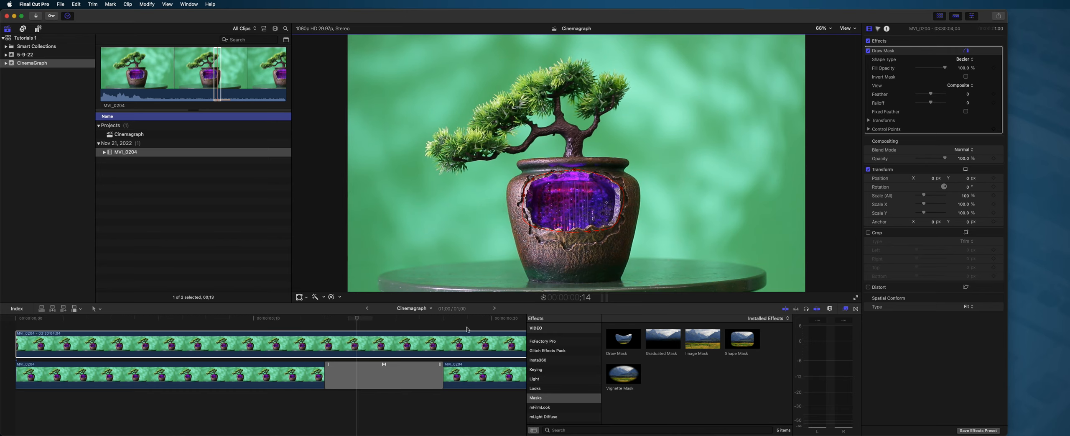
Disable the first clip under the freeze frame to isolate the masked area, and invert the freeze frame's Draw Mask.
click(281, 375)
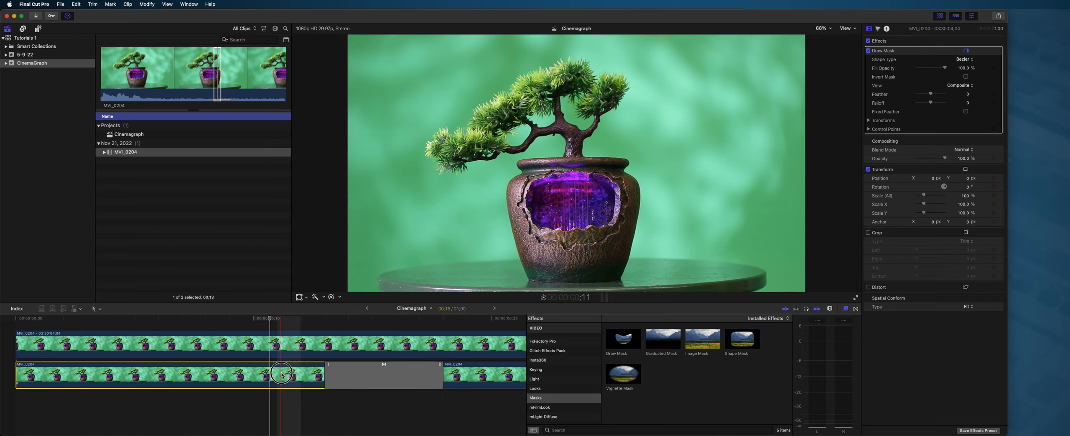
key(v)
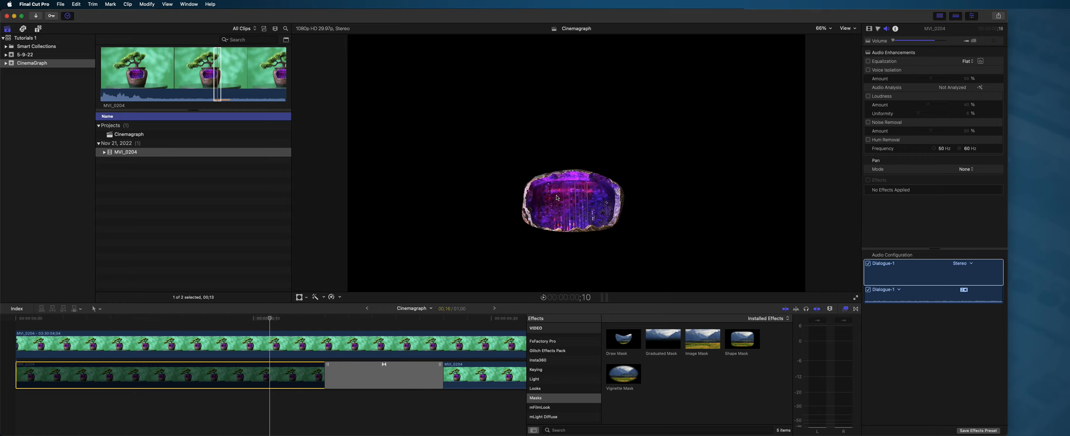
click(242, 346)
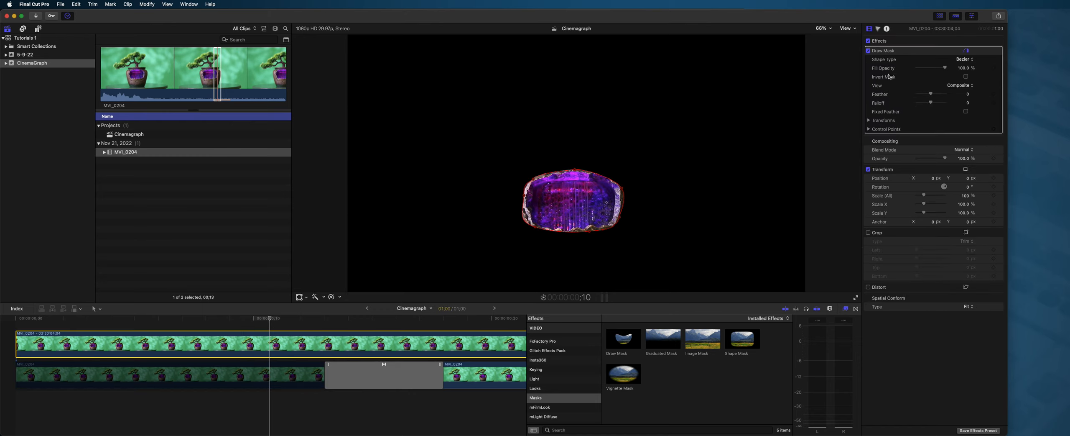
click(966, 76)
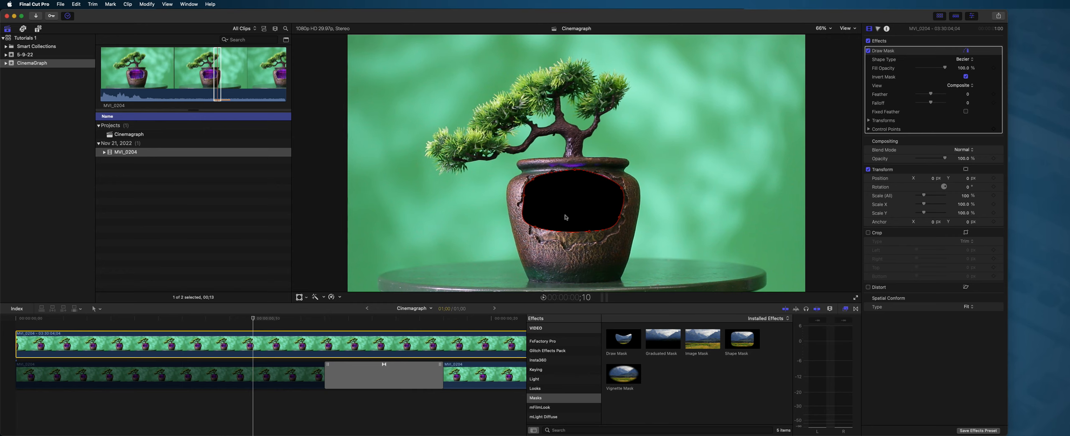
Re-enable the first clip under the freeze frame and play the composite from the start.
click(199, 374)
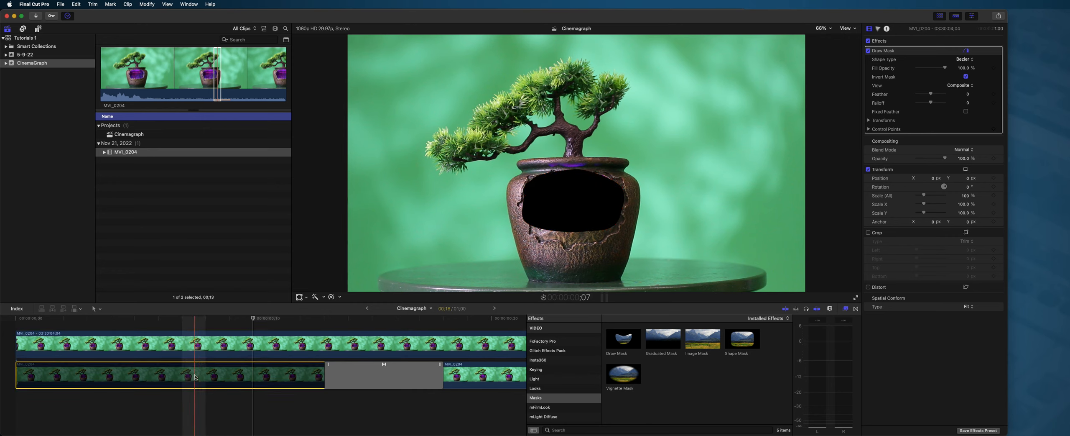
drag(254, 318, 6, 319)
key(space)
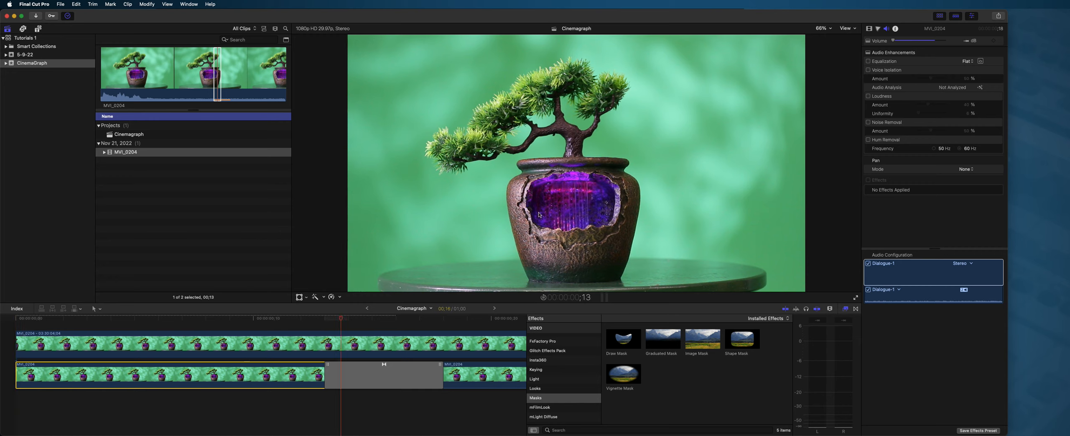
key(space)
Set the freeze frame's Draw Mask feather to 28 and check the masked loop at several points along the timeline.
click(252, 347)
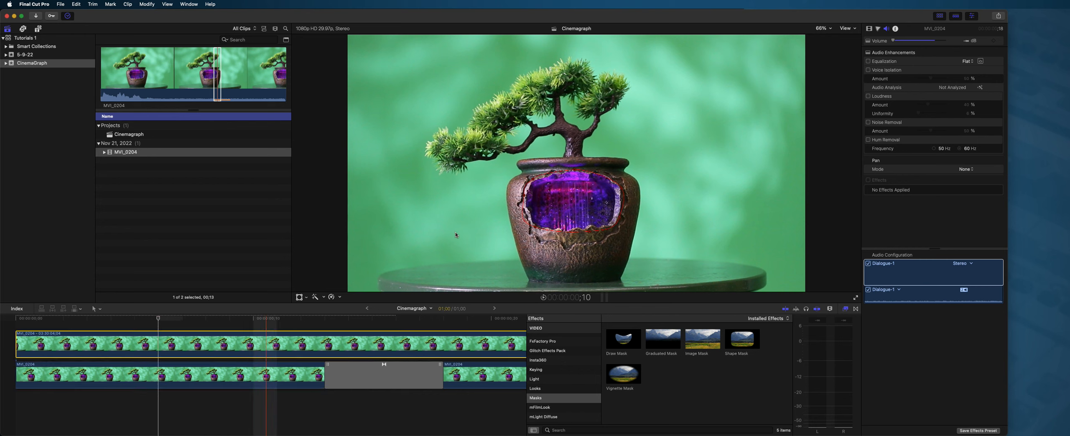
drag(933, 97, 937, 97)
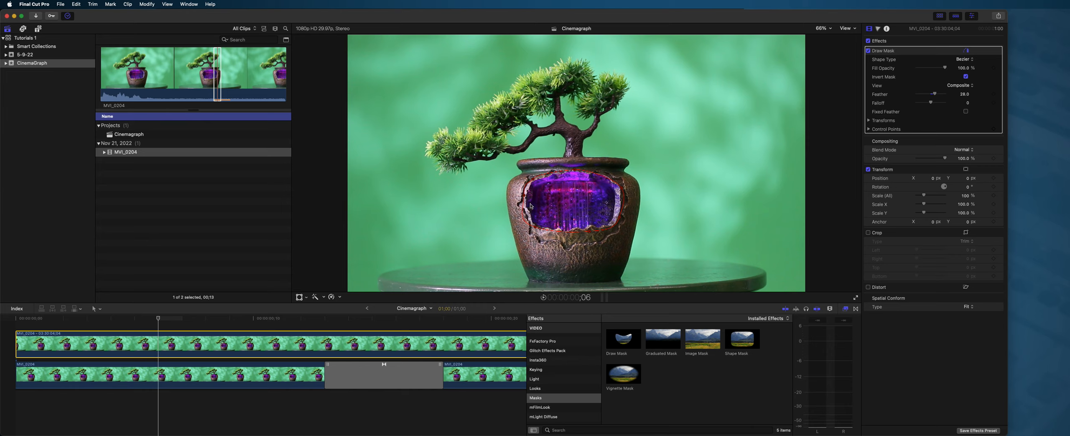
drag(158, 319, 443, 334)
click(844, 309)
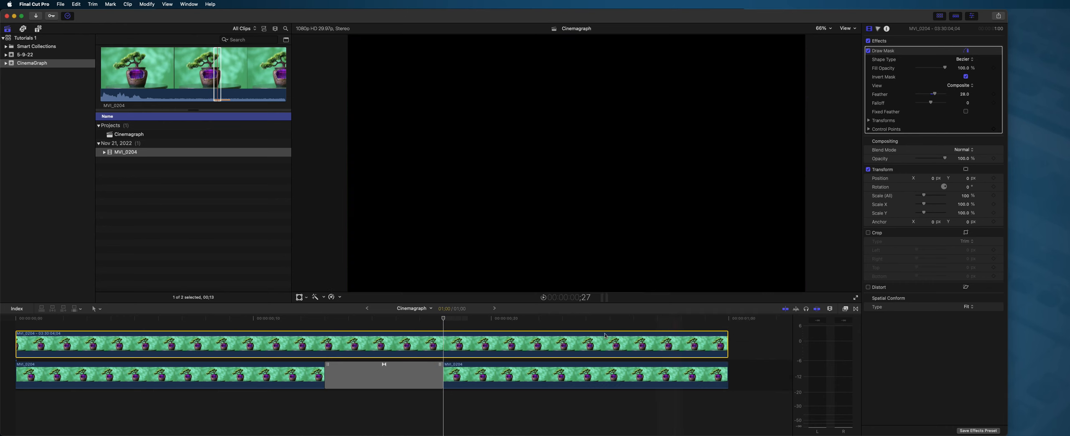
click(383, 321)
click(234, 320)
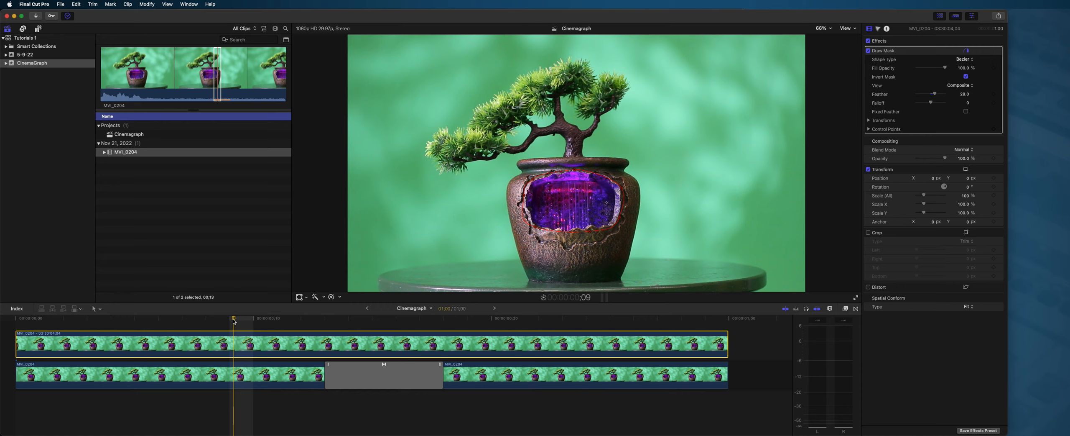
Export the project to the Desktop as Cinemagraph.mov in Apple ProRes 422, replacing the existing file, and scrub through the exported movie before closing it.
key(super+e)
click(689, 97)
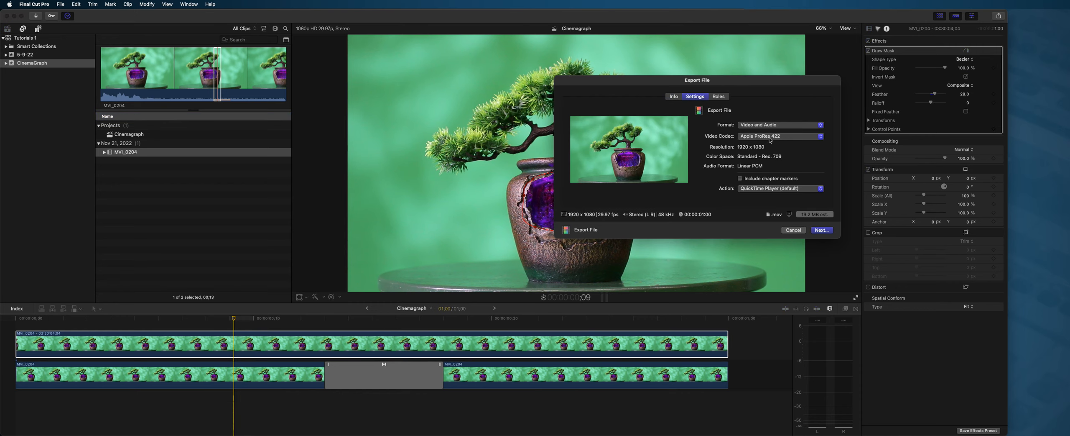
click(821, 229)
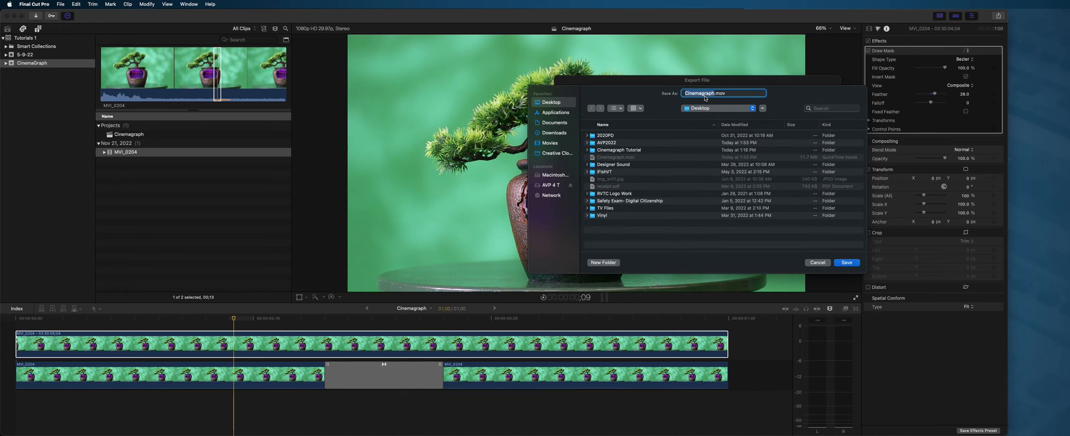
click(846, 262)
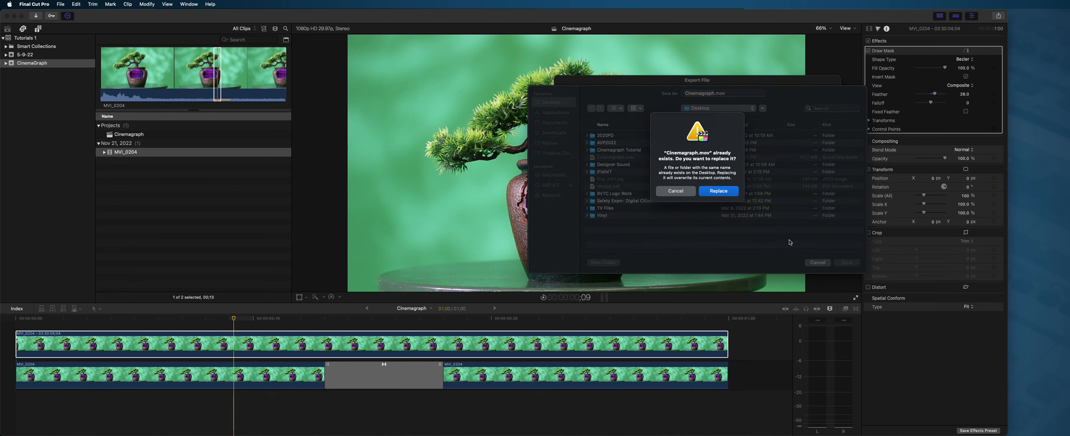
click(727, 192)
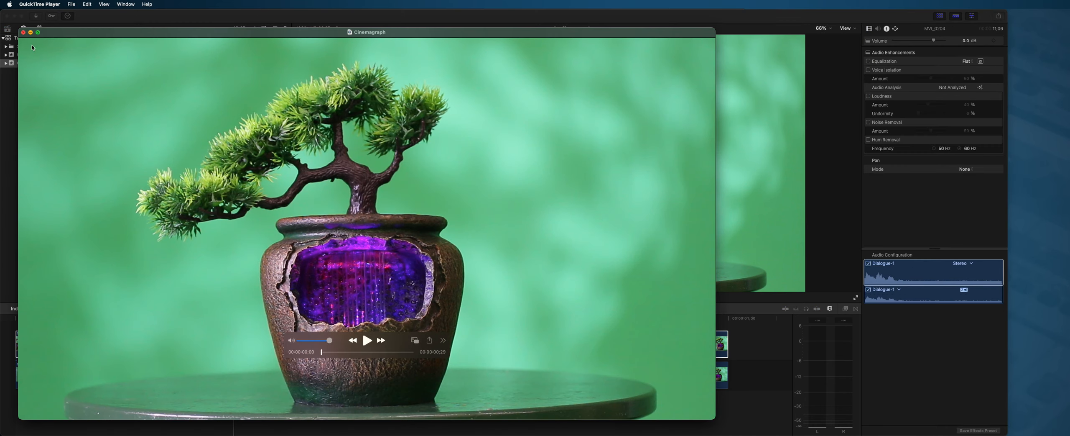
mouse_move(320, 351)
mouse_down()
mouse_move(387, 352)
mouse_move(318, 355)
mouse_move(334, 353)
mouse_up()
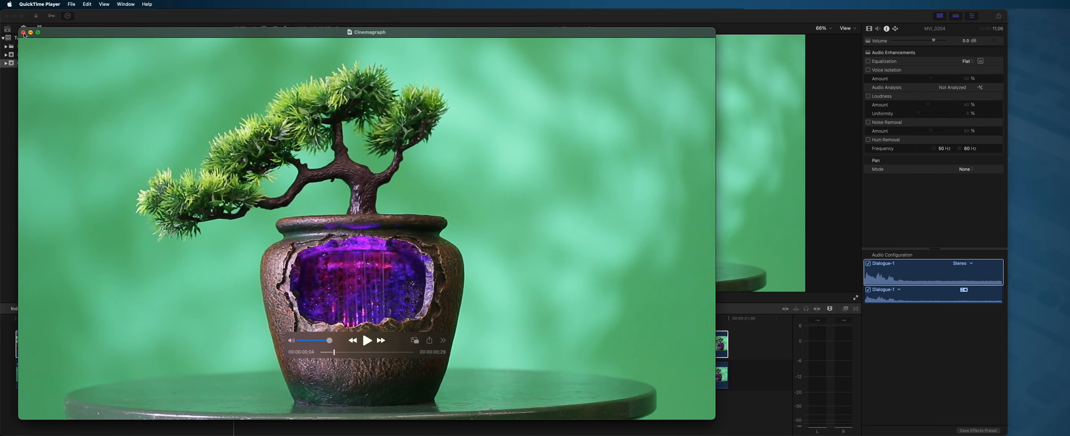
click(23, 32)
Switch to Photoshop and import Cinemagraph.mov from the Desktop as video frames to layers.
mouse_move(3, 125)
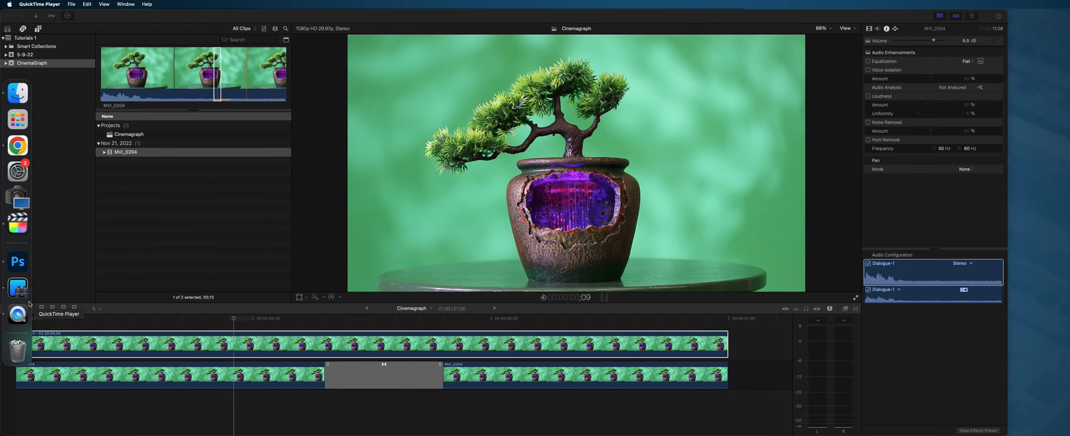
click(17, 262)
click(55, 5)
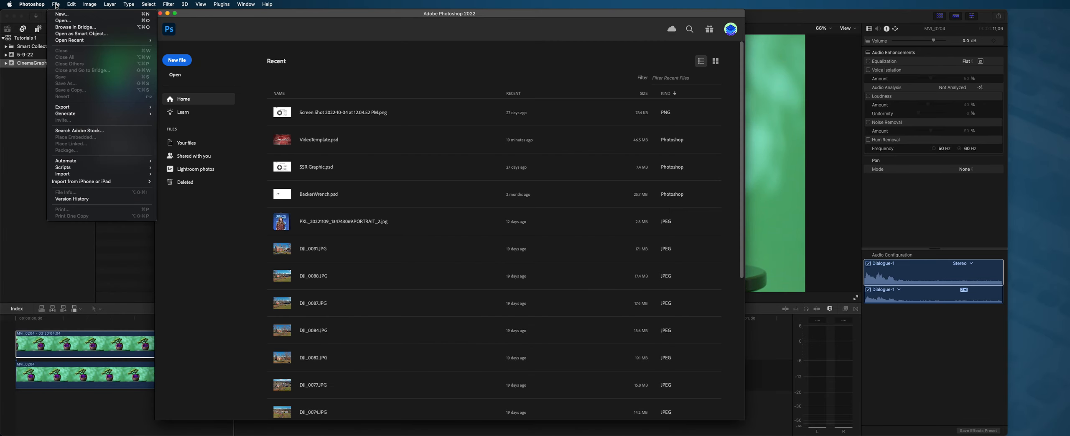
mouse_move(96, 174)
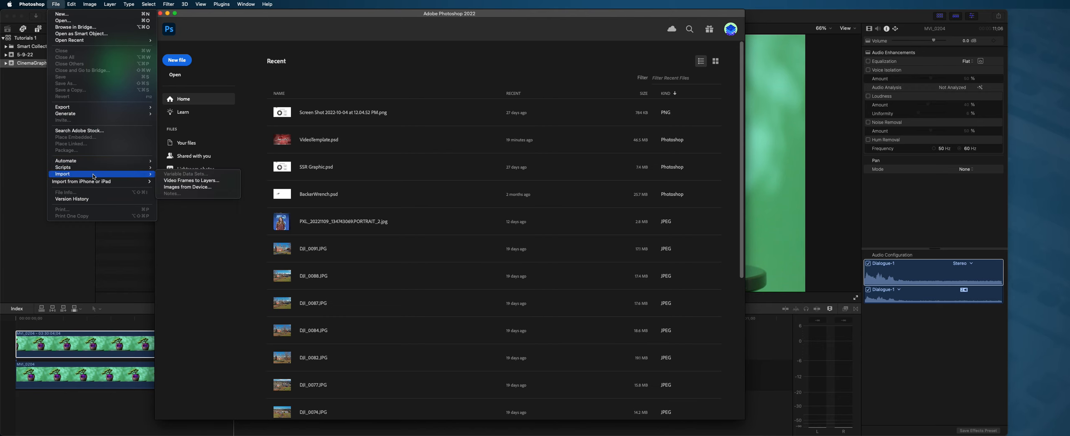
click(194, 181)
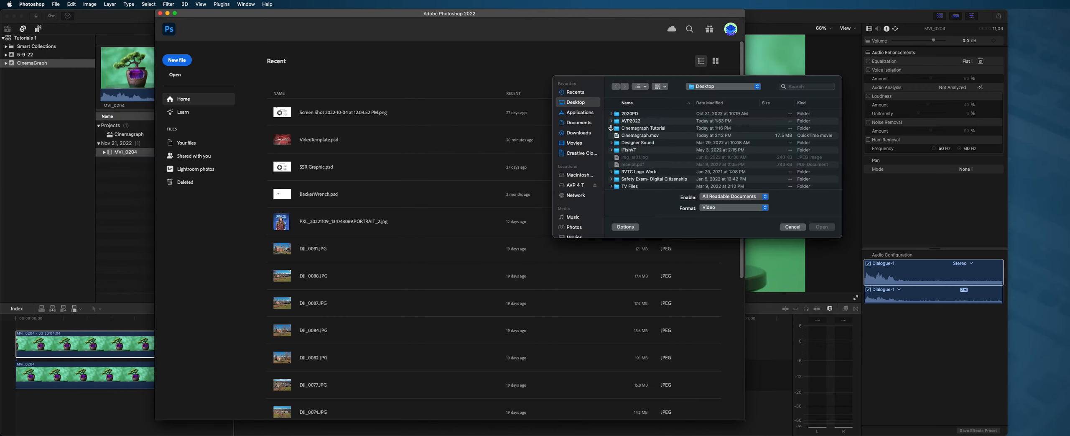
click(631, 136)
click(824, 227)
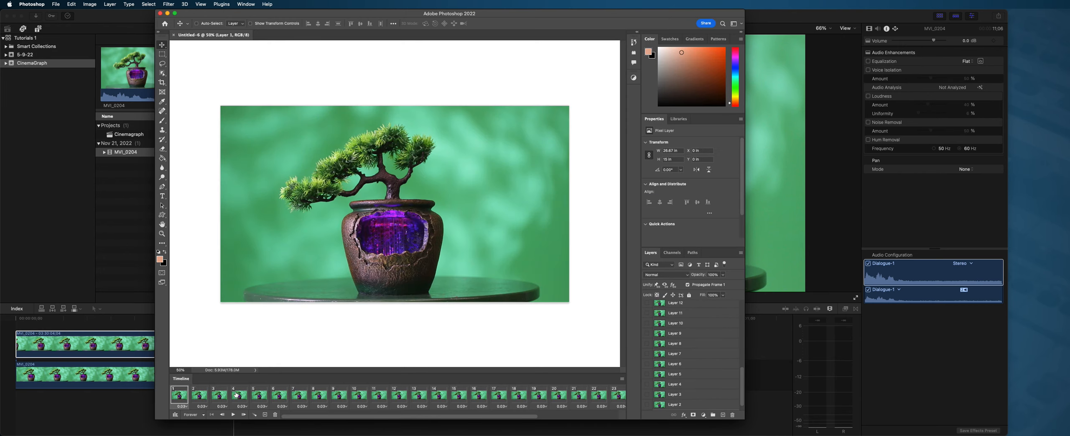
Check that the Timeline is enabled, then play the imported frame animation and stop it.
click(248, 4)
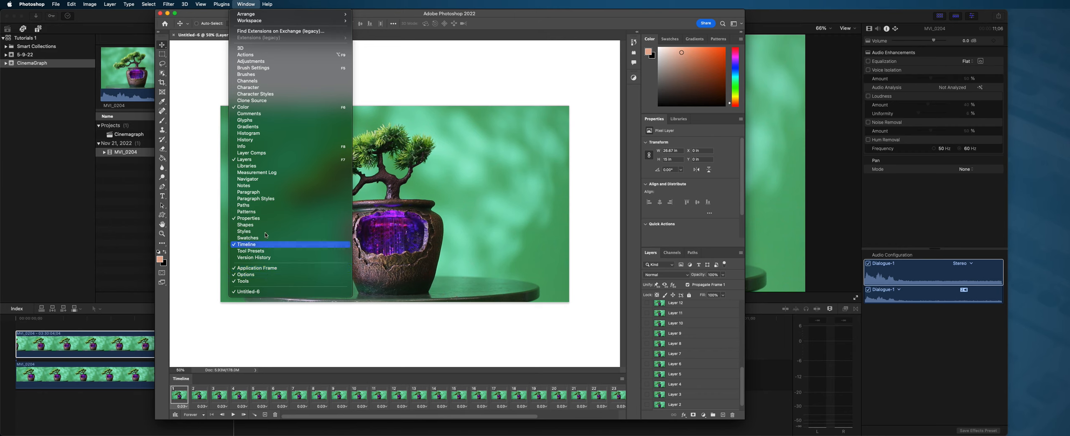
click(310, 353)
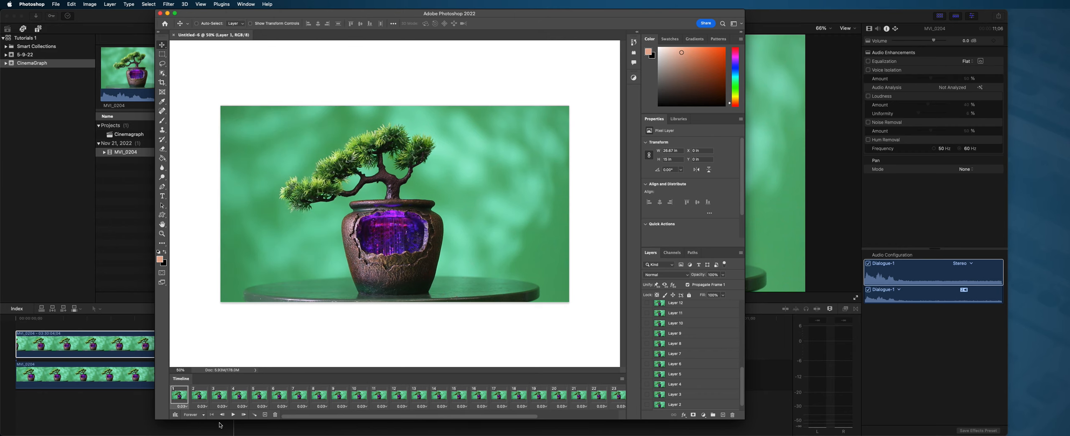
click(233, 415)
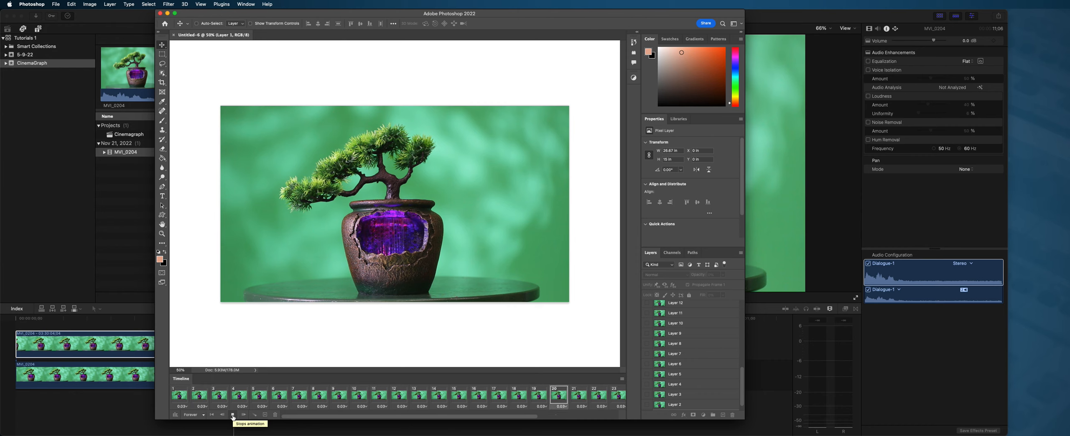
click(233, 416)
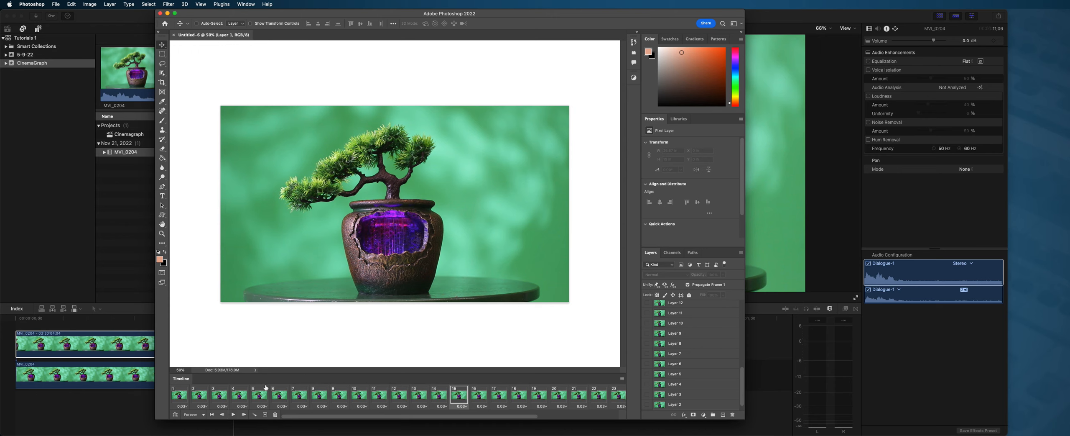
Open the animation in Save for Web (Legacy) and inspect the optimized GIF preview around the tree and pot opening.
click(56, 5)
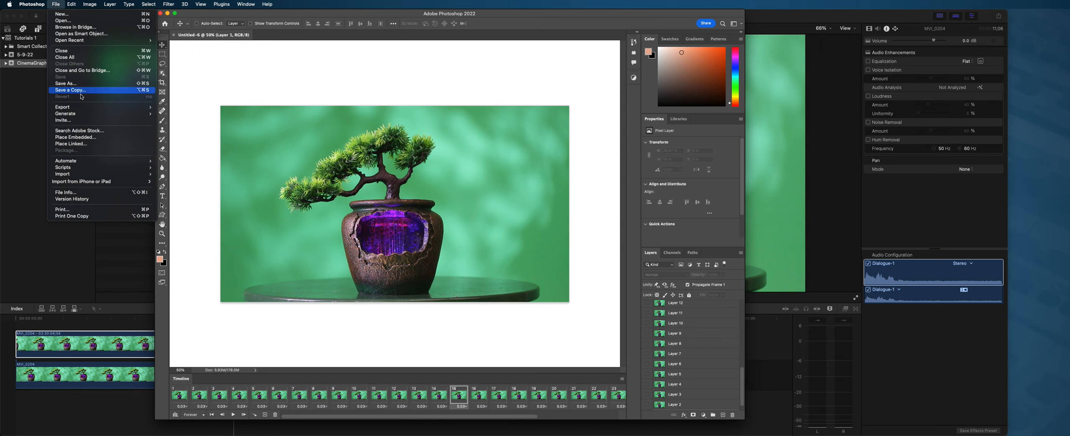
mouse_move(88, 108)
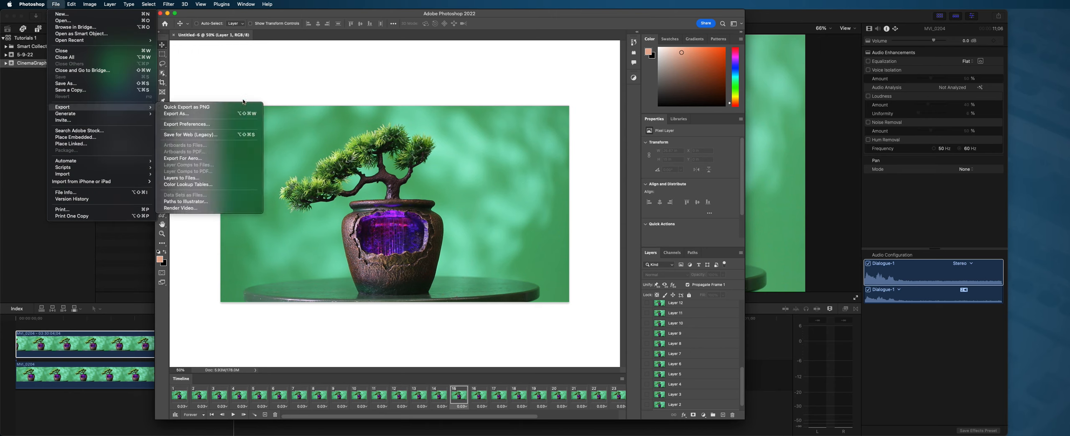
click(201, 135)
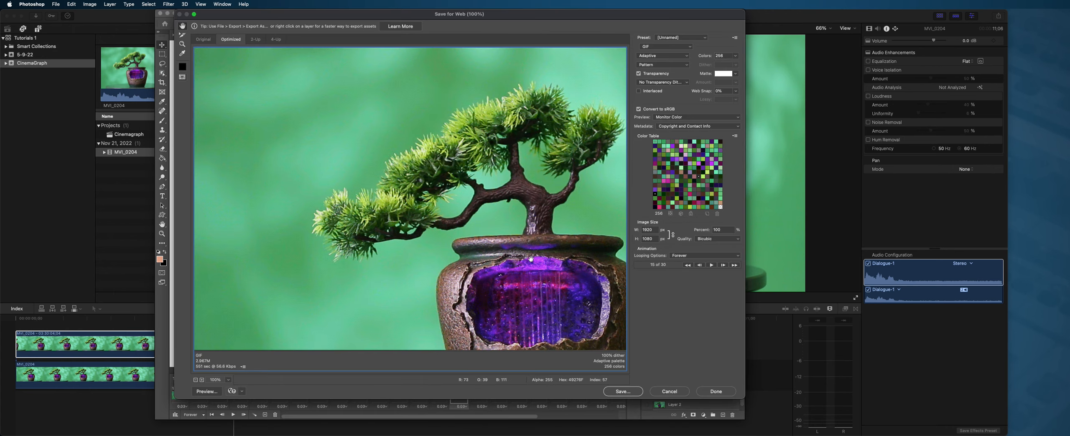
scroll(547, 276, down, 4)
scroll(547, 276, right, 5)
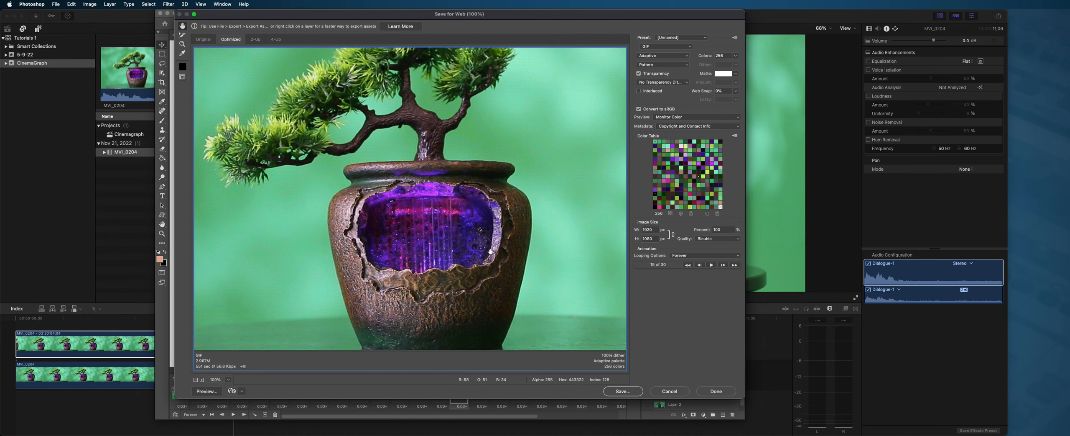
scroll(519, 289, up, 4)
drag(519, 289, 557, 142)
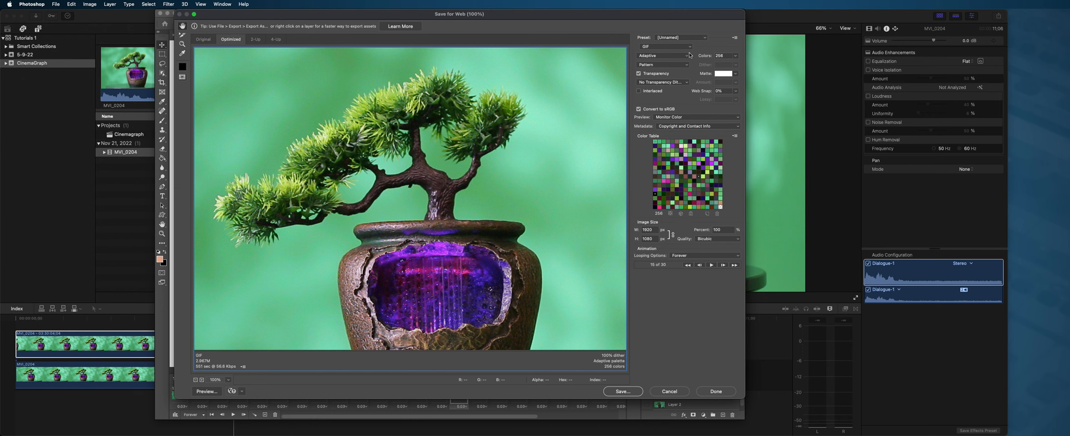
Save the 256-color GIF to the Desktop as Zen Fountain Cinemagraph and view the Desktop folder in Finder.
click(736, 56)
click(612, 393)
click(622, 391)
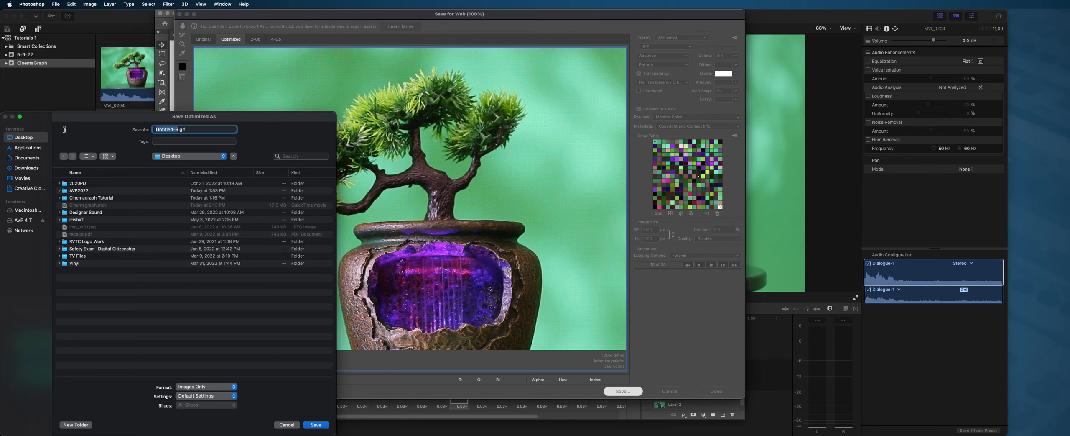
text(Zen Fountain Cinemagraph)
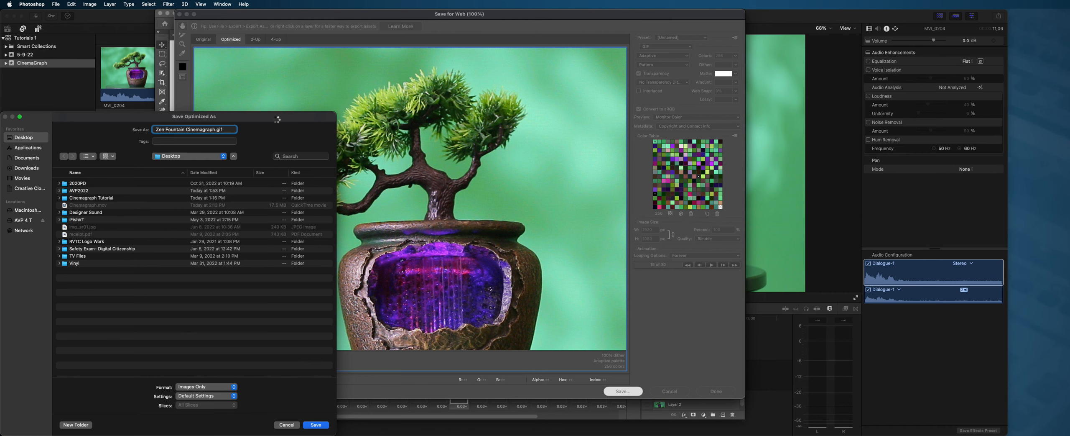
key(Return)
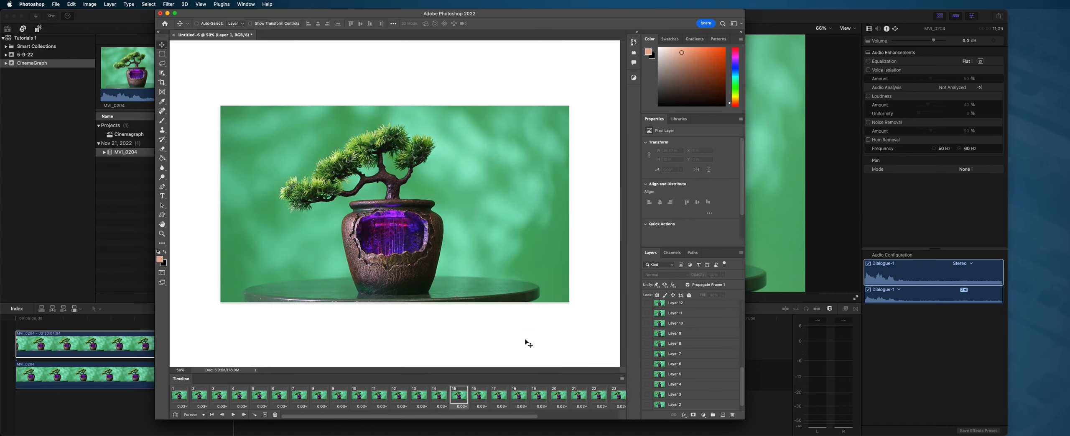
click(17, 92)
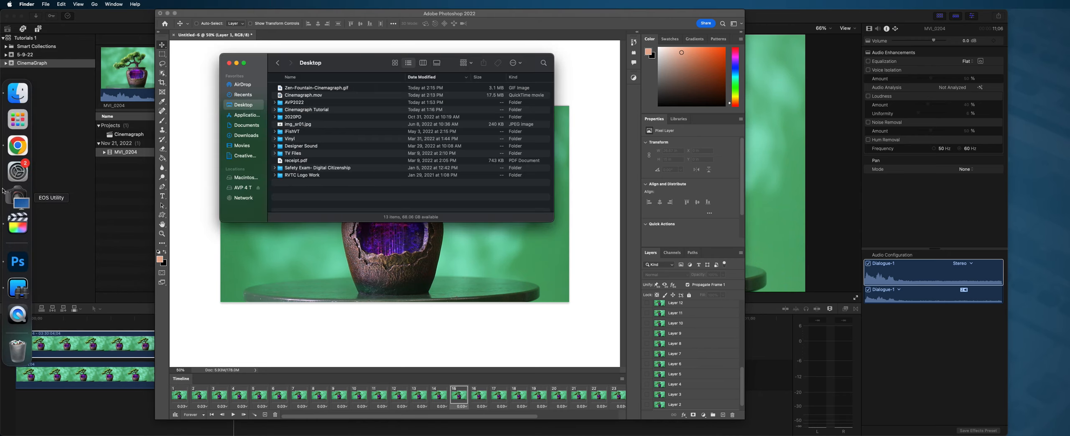
Switch to Chrome, search for "webm converter", view CloudConvert's WEBM Converter page and close it.
click(17, 145)
drag(390, 18, 365, 18)
text(we)
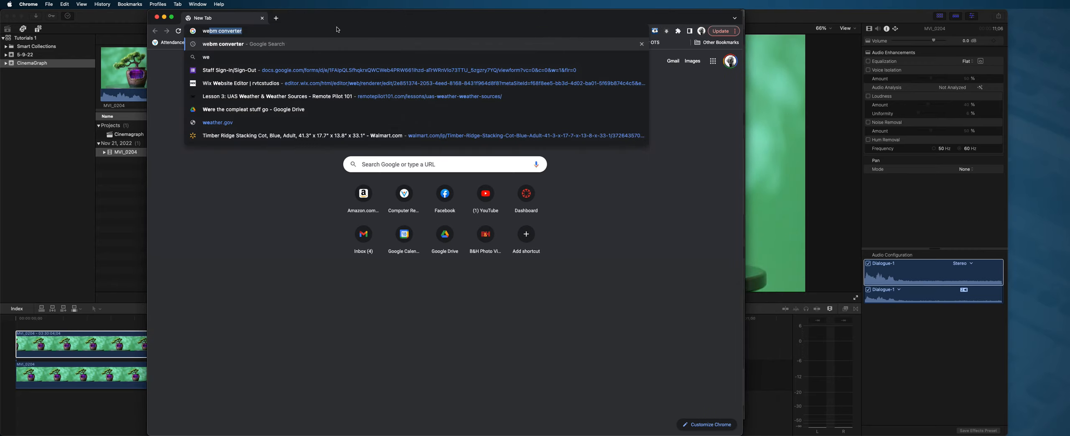
text(bm converter)
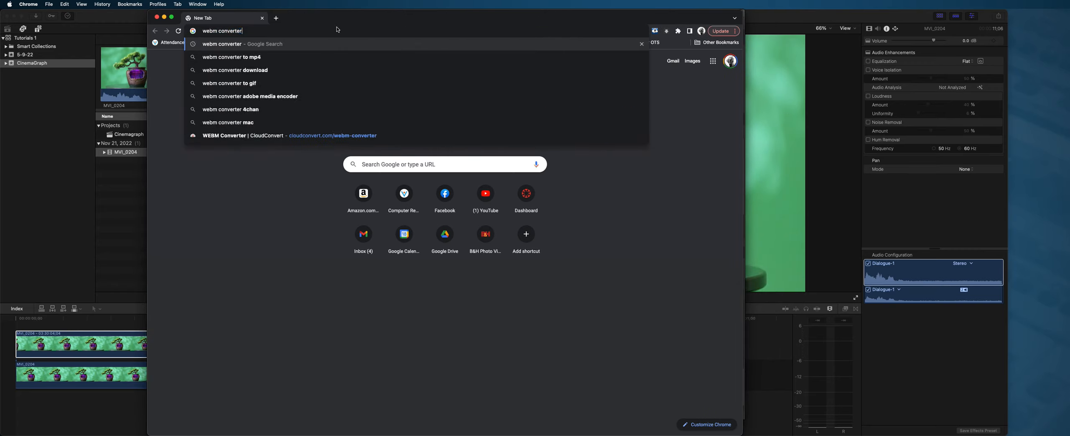
key(Return)
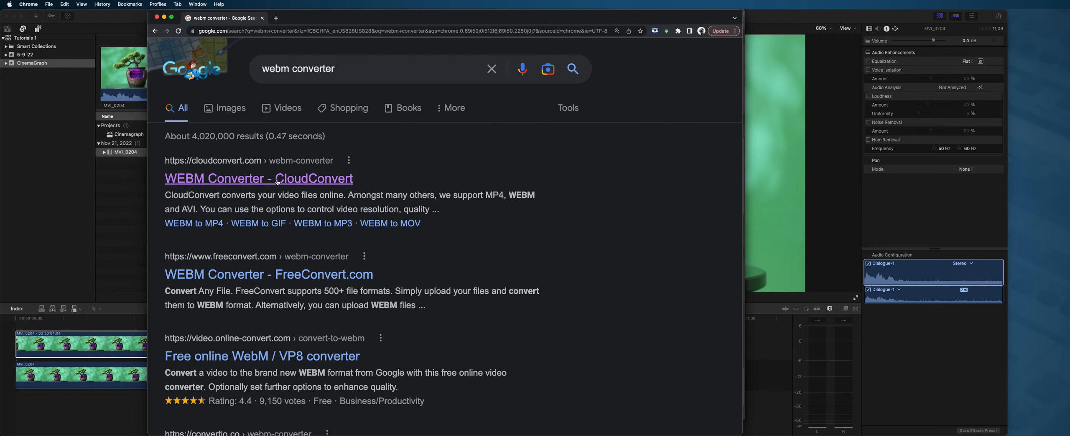
click(309, 179)
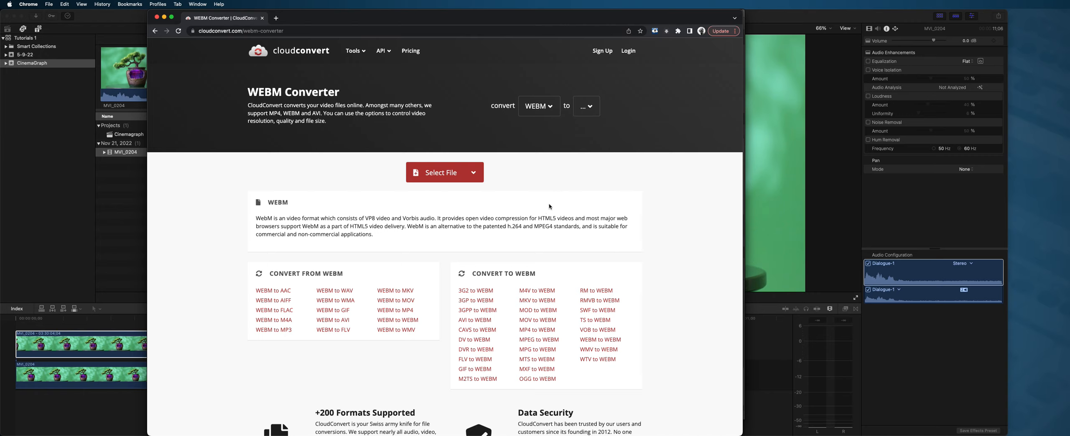
click(262, 18)
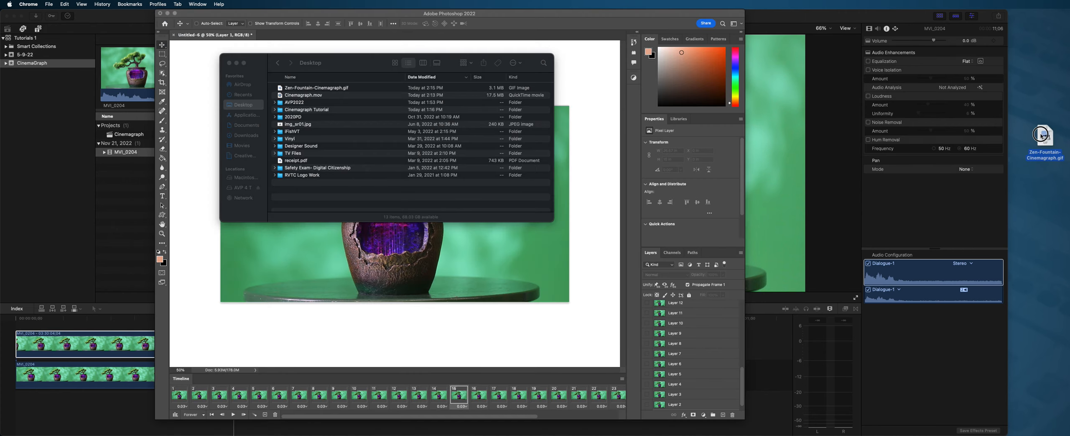
Open Zen-Fountain-Cinemagraph.gif from the desktop in Chrome, then shrink the browser window and move it over the Photoshop canvas.
click(1025, 125)
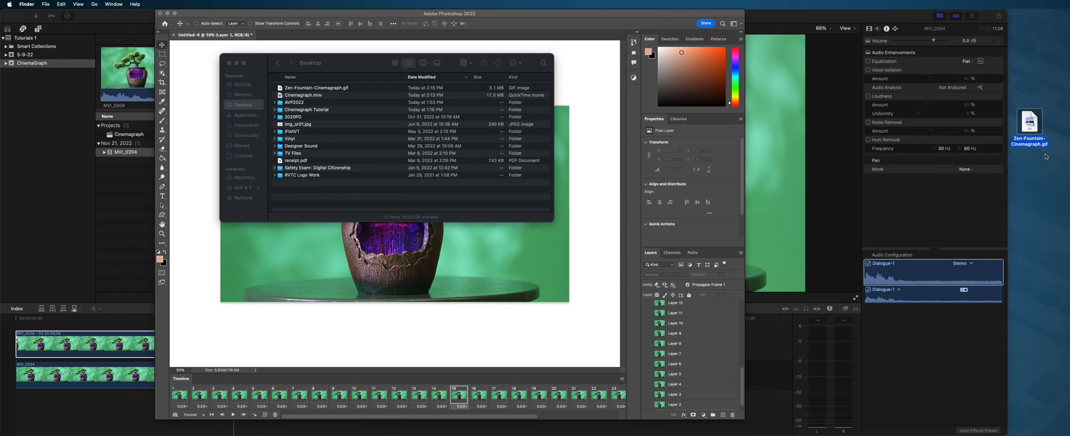
right_click(1040, 131)
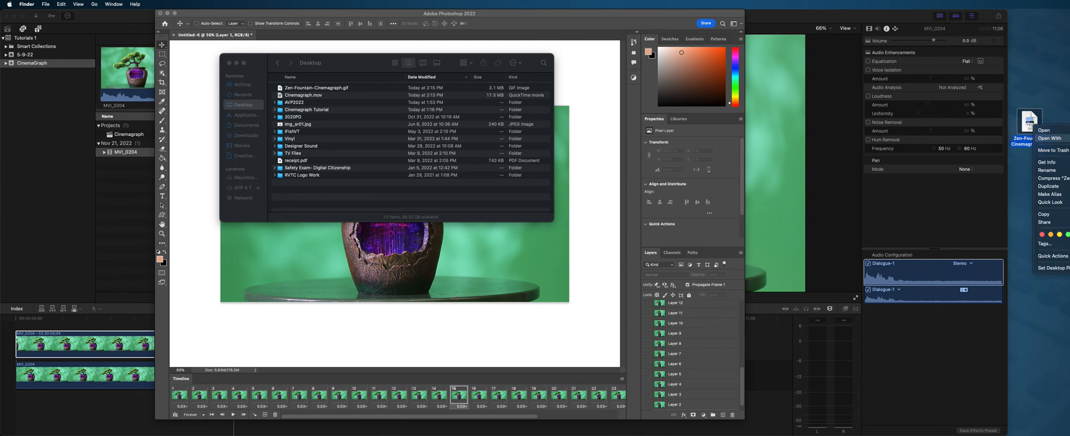
click(1044, 130)
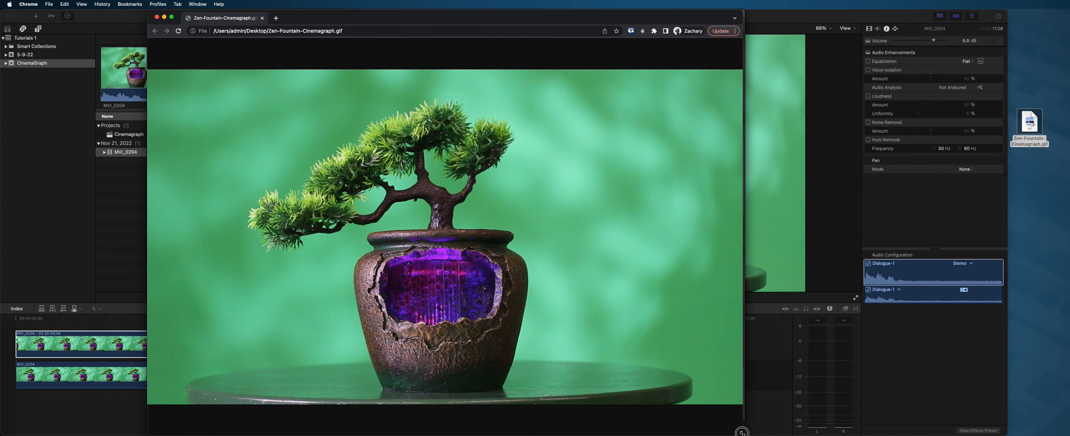
drag(742, 433, 365, 286)
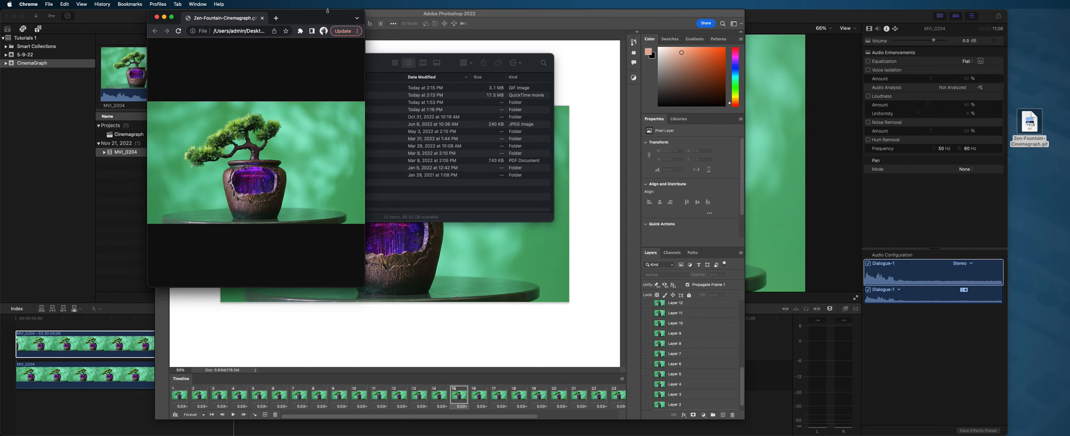
drag(310, 17, 483, 34)
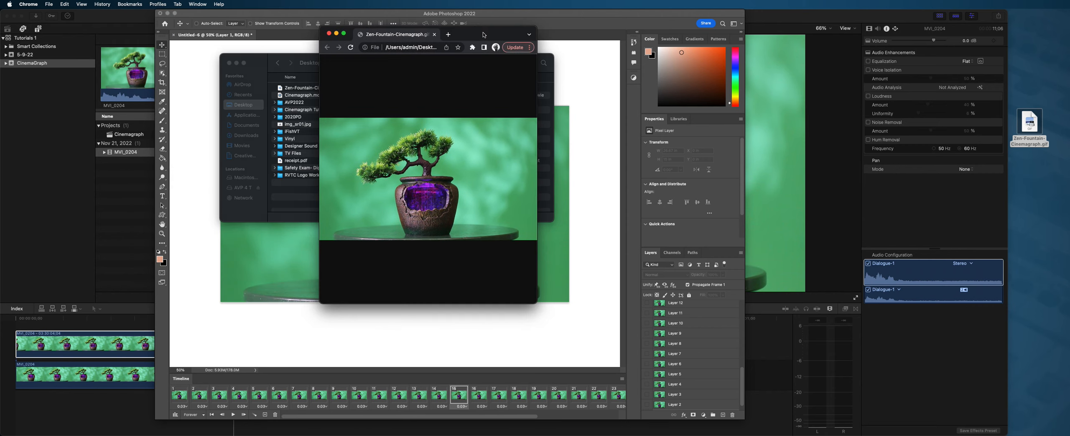